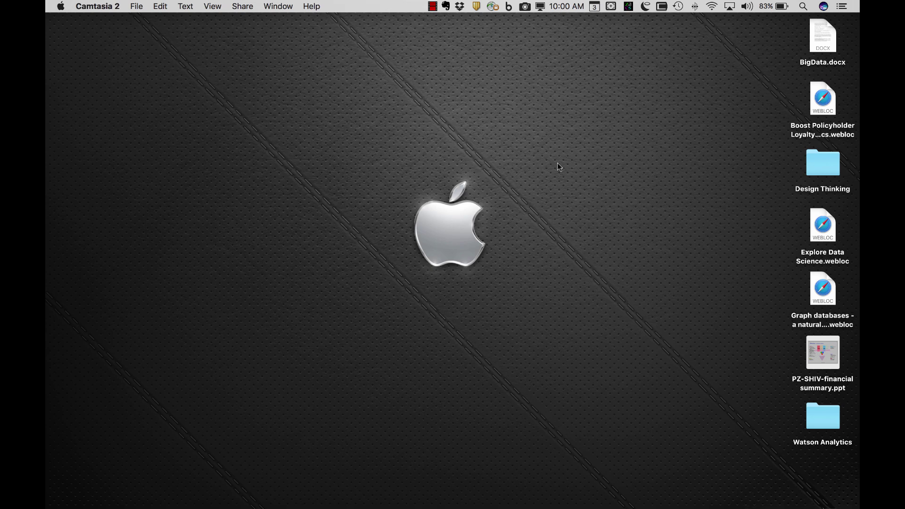
Open Trump_vs_Clinton.pptx and close the Format Background pane, ready to insert text.
click(351, 486)
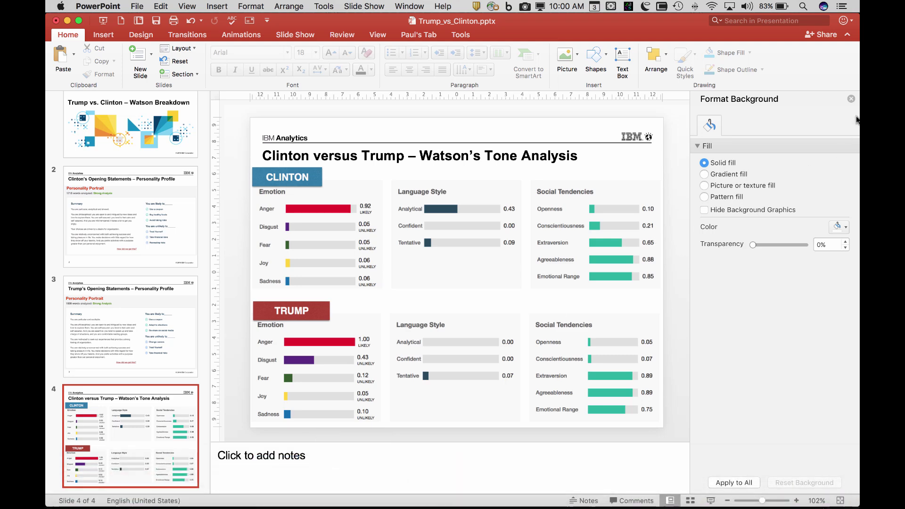
click(852, 98)
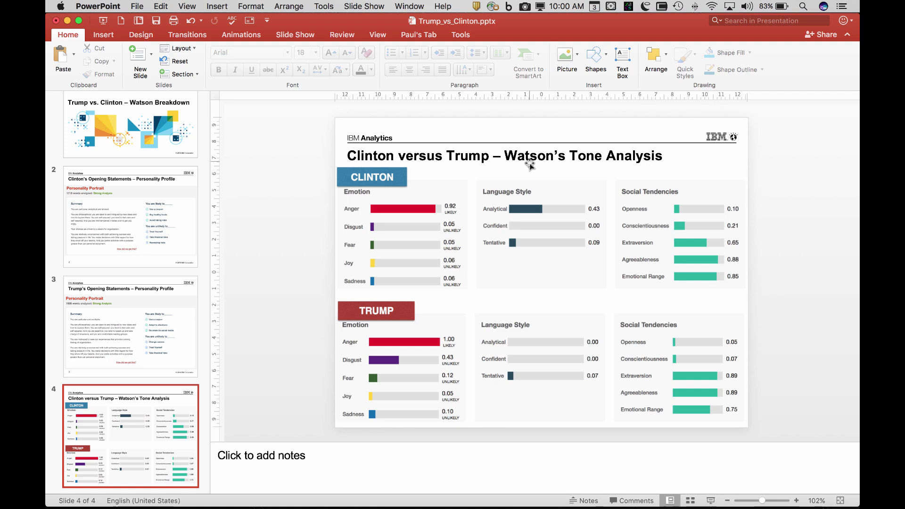
click(620, 52)
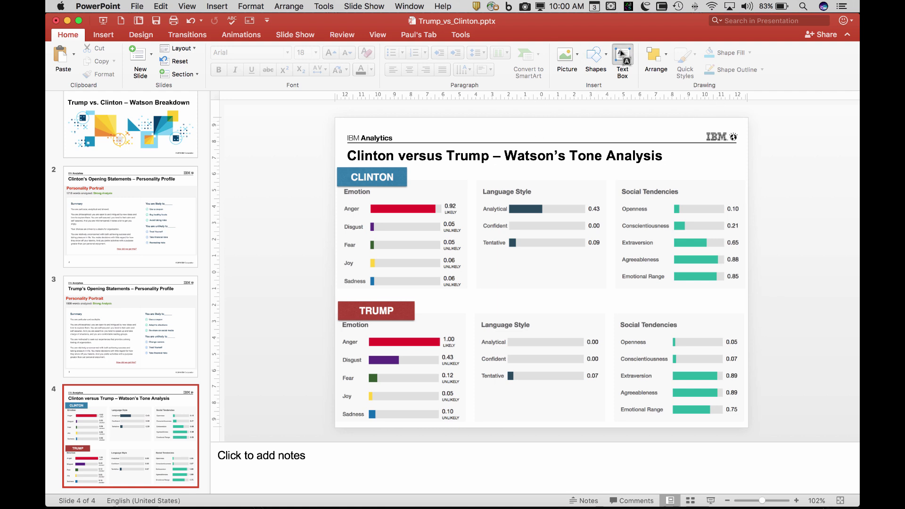
Colour the 'Clinton versus Trump – Watson's Tone Analysis' title dark teal, then reselect it to pick its font colour again.
click(493, 157)
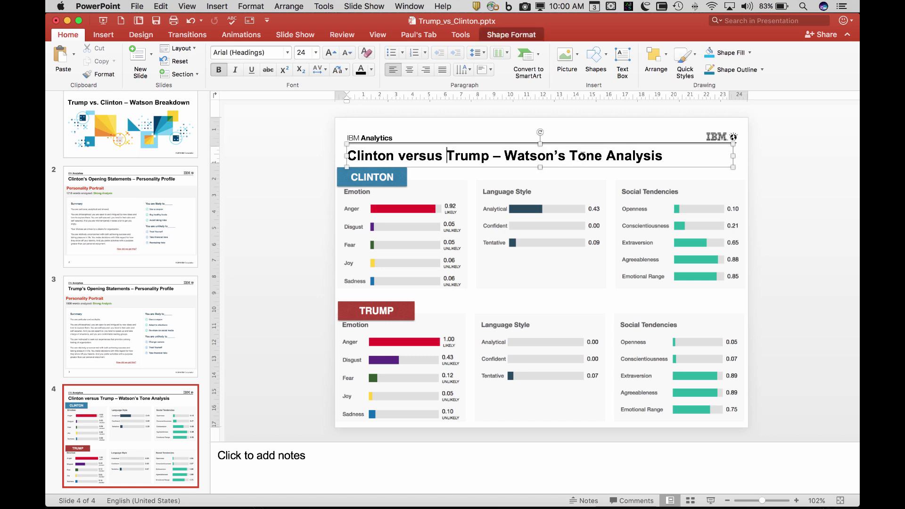
drag(351, 155, 651, 155)
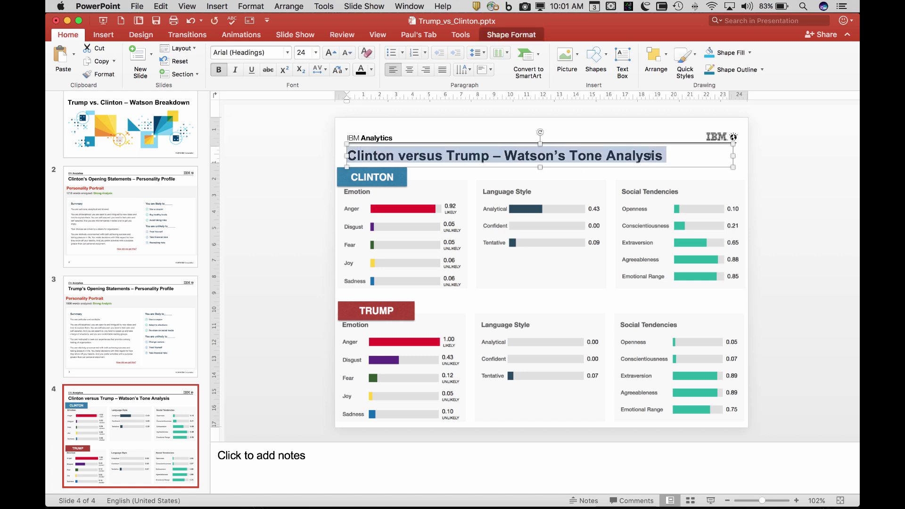
click(371, 70)
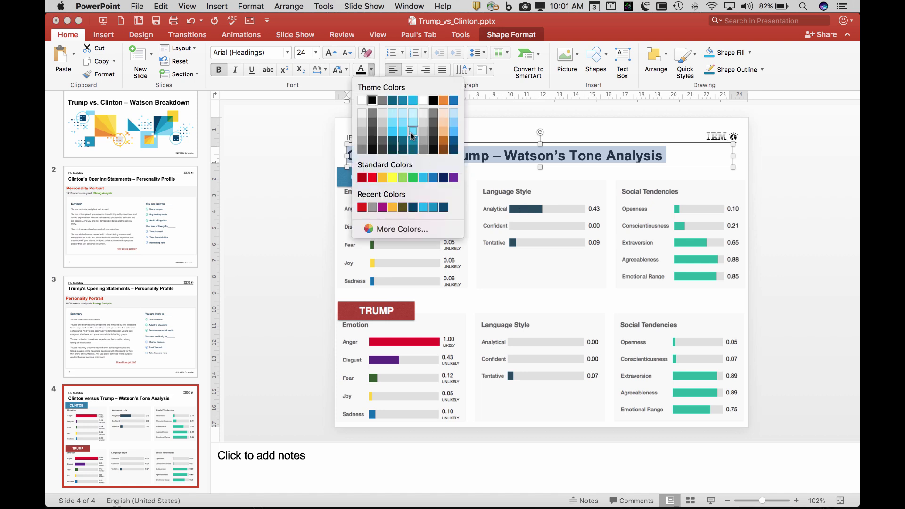
click(392, 149)
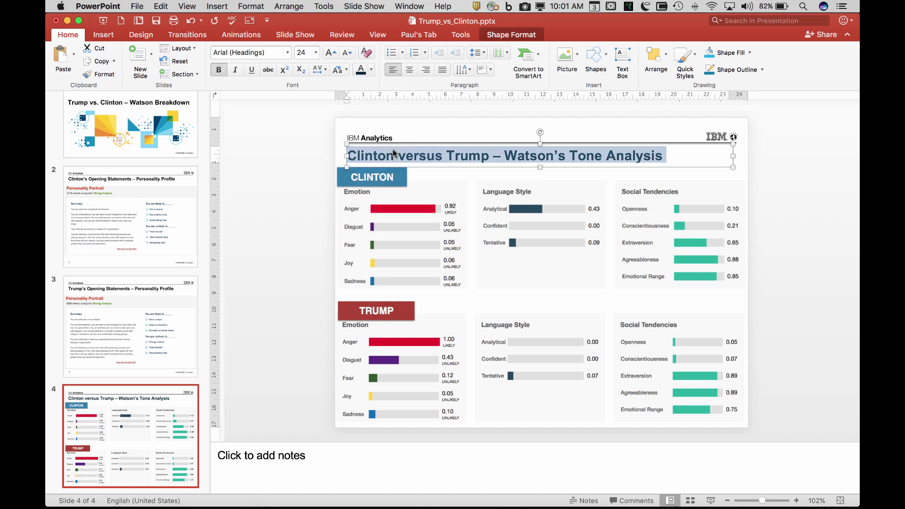
click(301, 157)
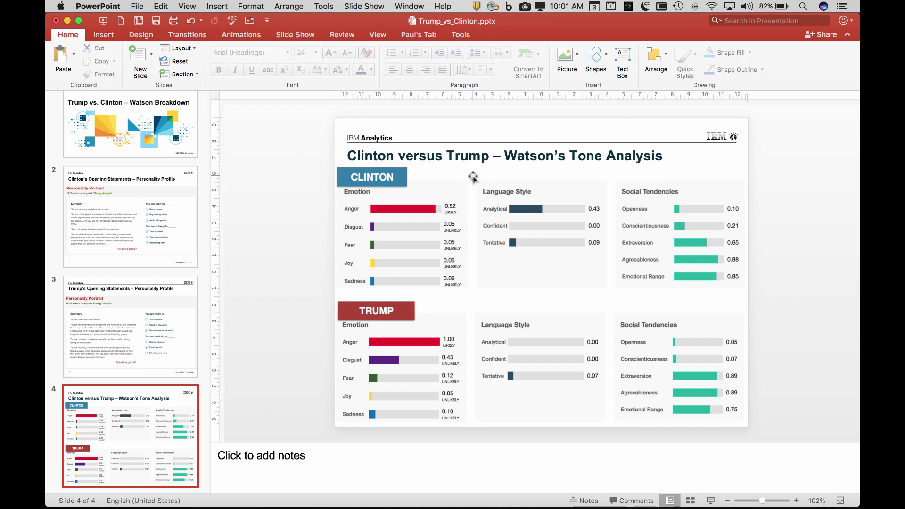
triple_click(370, 148)
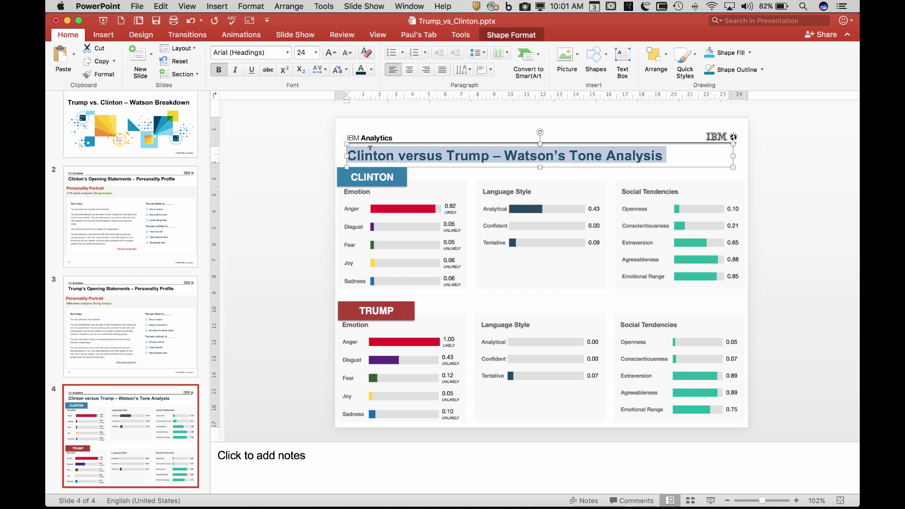
click(372, 69)
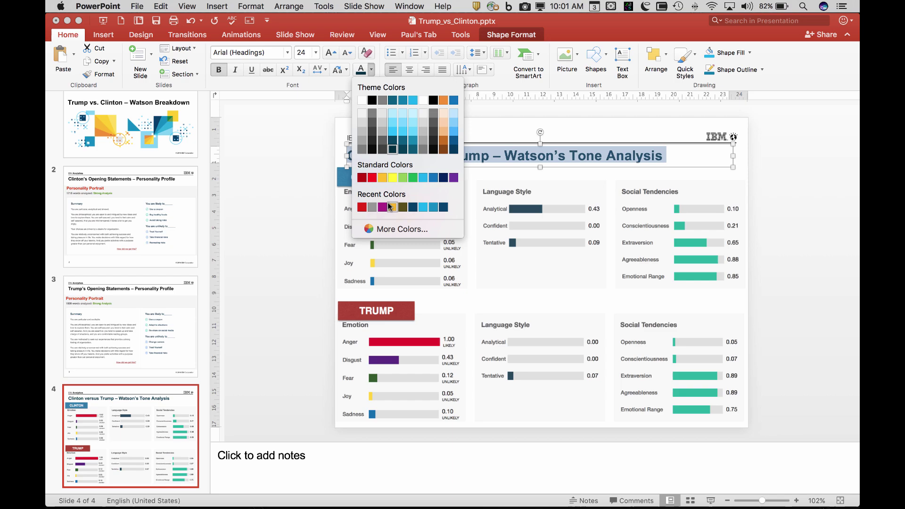
In the title's More Colors dialog, move the dialog aside and start the eyedropper.
click(388, 228)
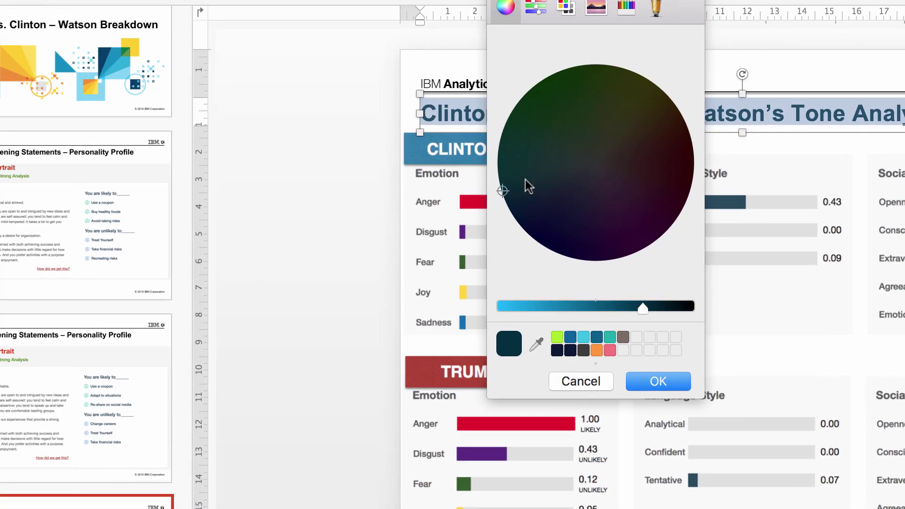
drag(497, 191, 559, 147)
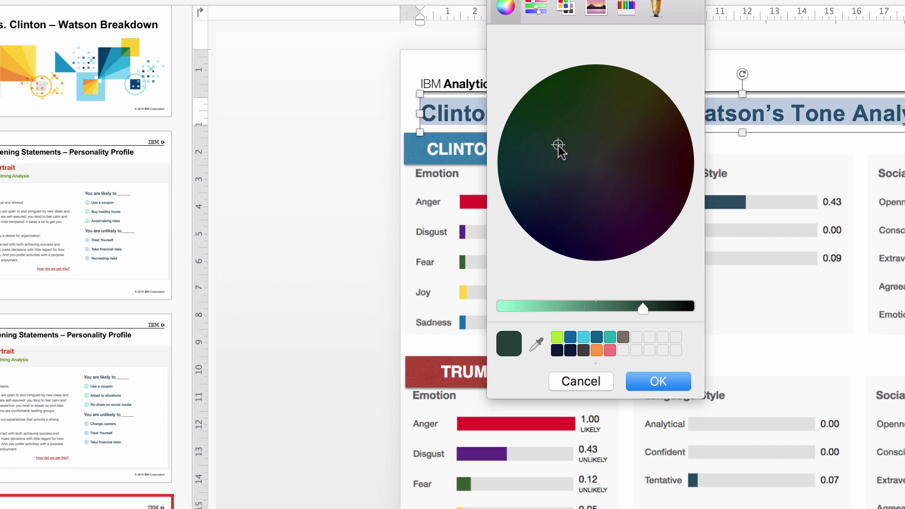
drag(567, 1, 211, 2)
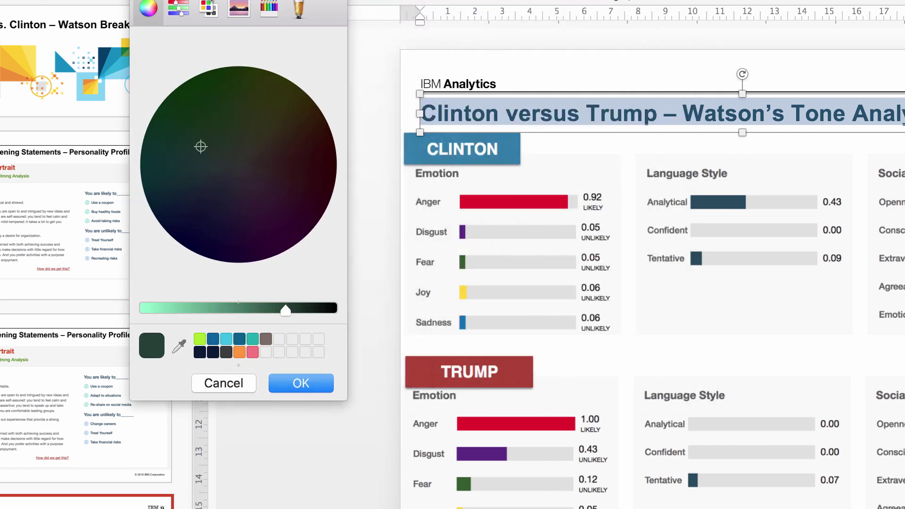
click(180, 338)
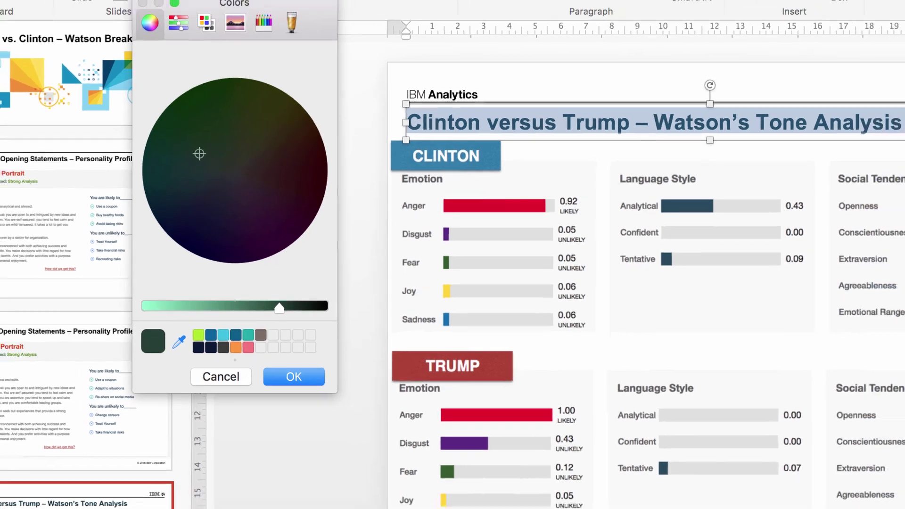
Apply the teal sampled from the Agreeableness bar to the slide title.
click(749, 282)
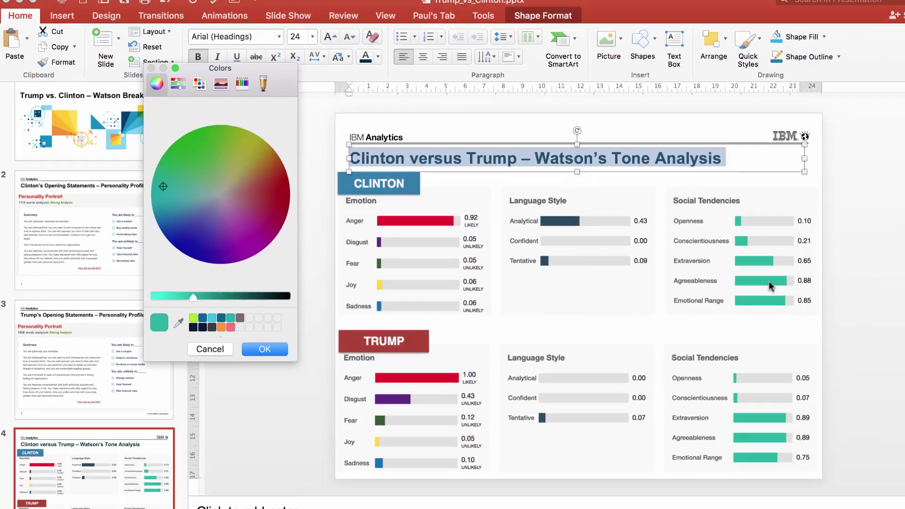
click(276, 346)
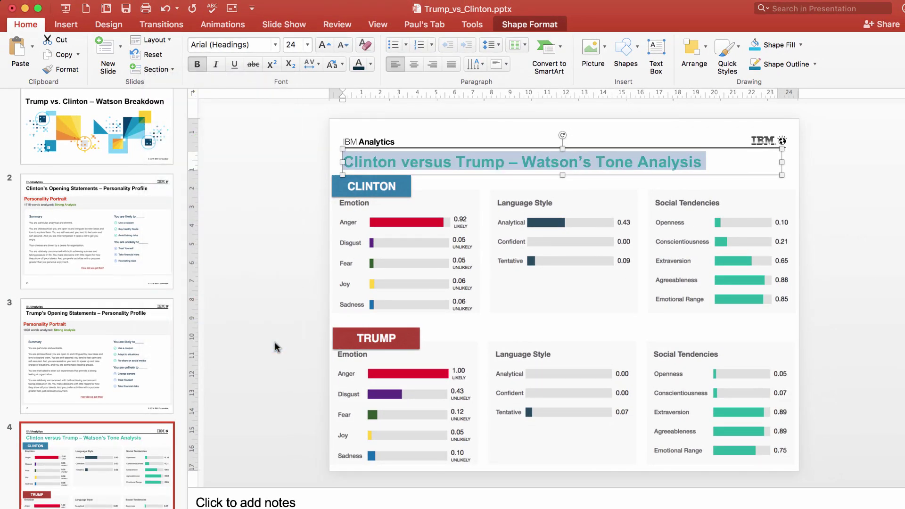
click(297, 232)
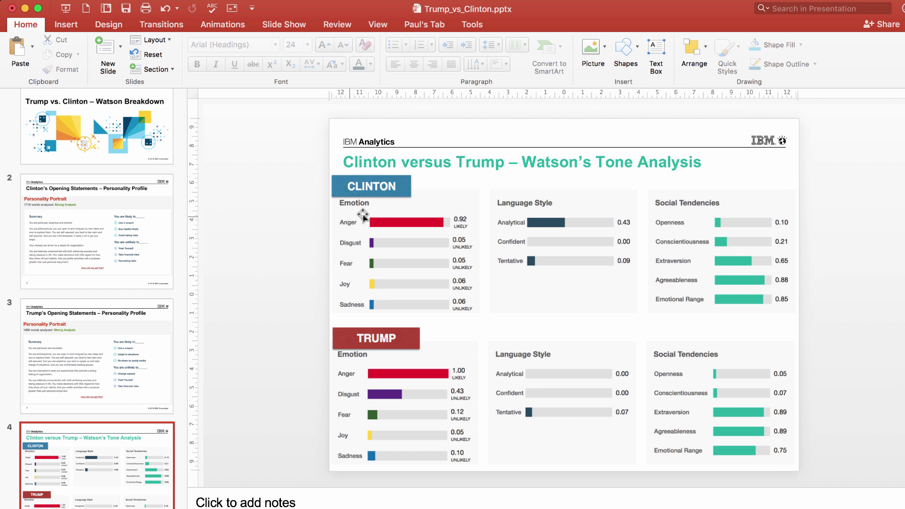
Reapply the teal from Recent Colors to the title, then leave the title dark.
drag(520, 161, 693, 150)
triple_click(694, 150)
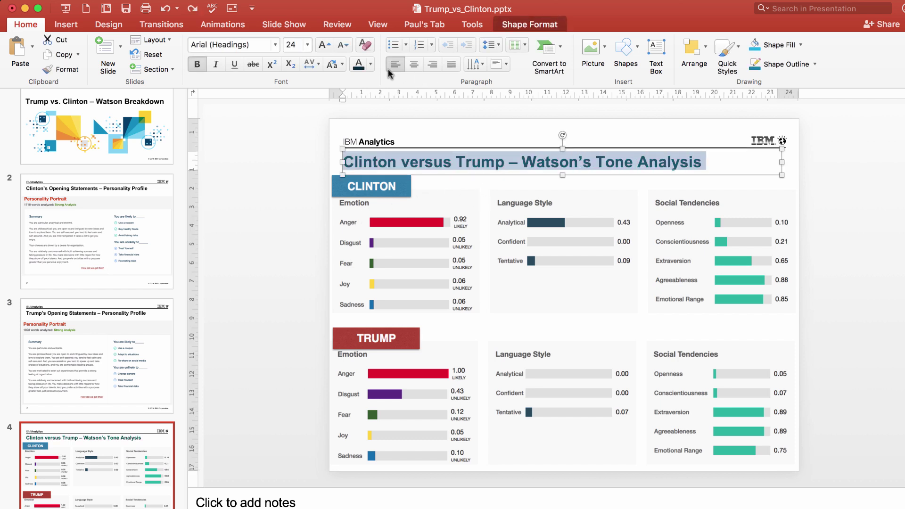
click(370, 64)
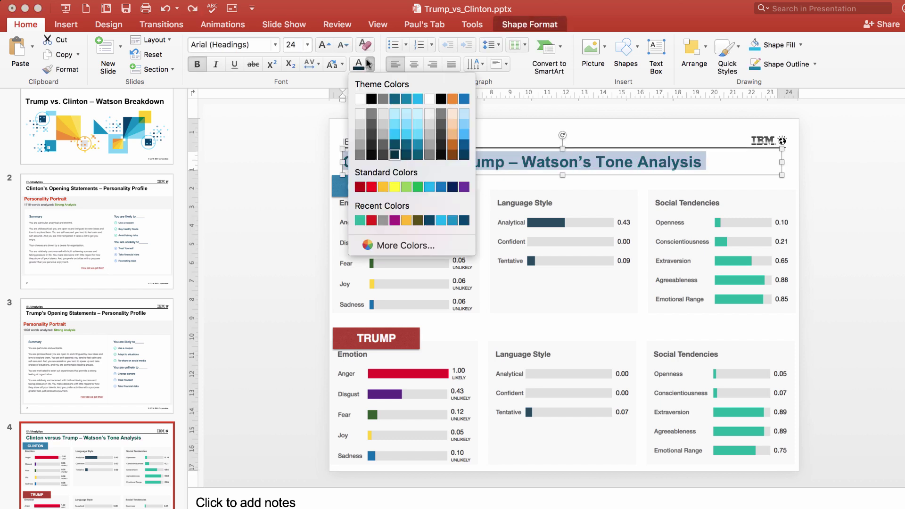
click(360, 221)
click(277, 200)
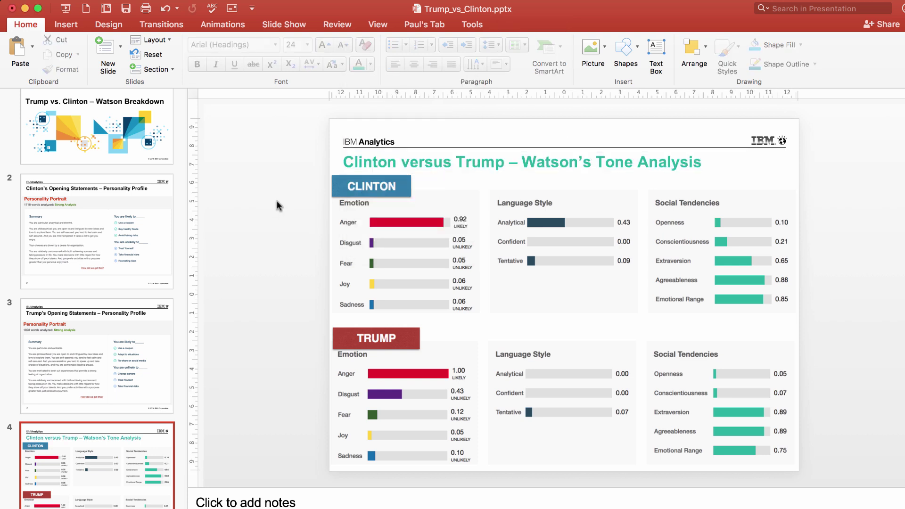
triple_click(451, 162)
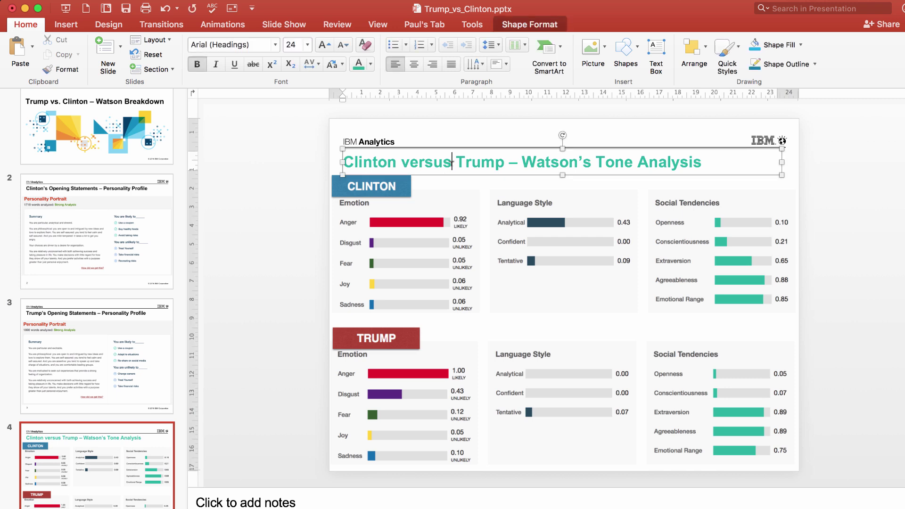
click(270, 186)
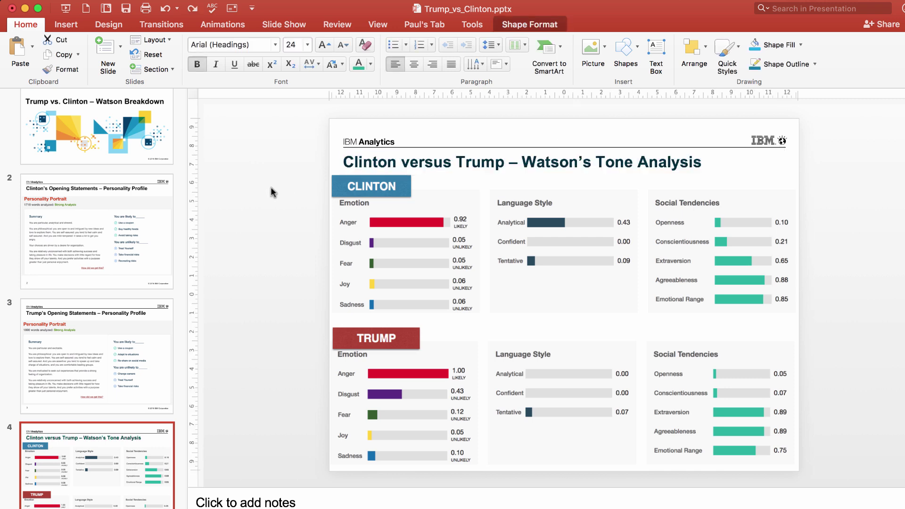
click(635, 49)
click(687, 89)
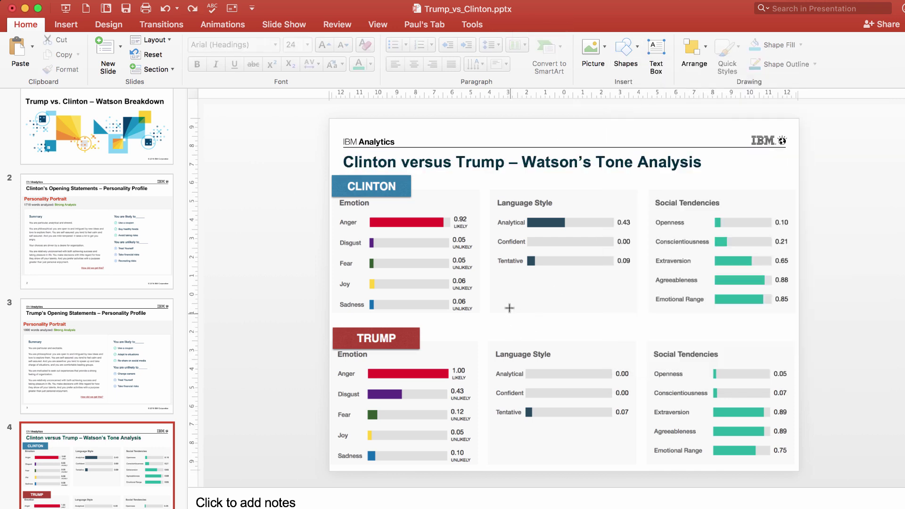
drag(503, 292, 506, 299)
mouse_move(549, 341)
mouse_down()
mouse_move(609, 340)
mouse_move(597, 340)
mouse_up()
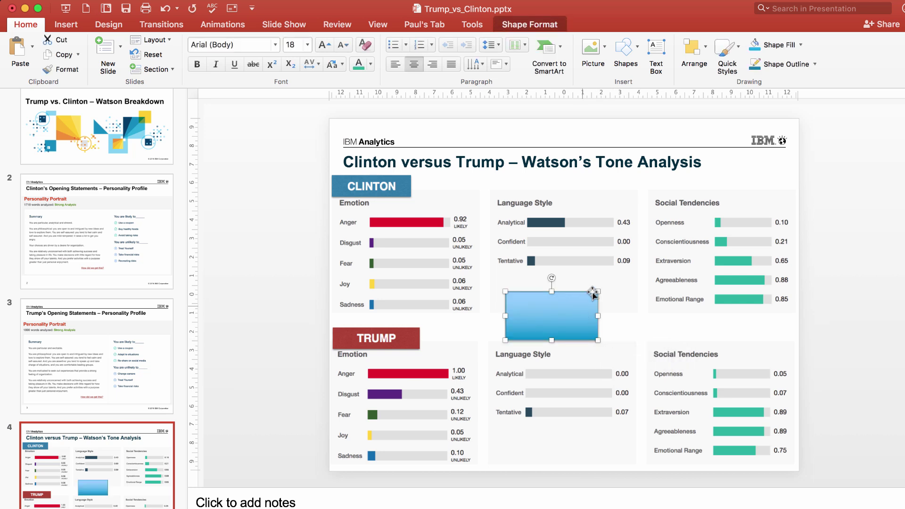
click(801, 45)
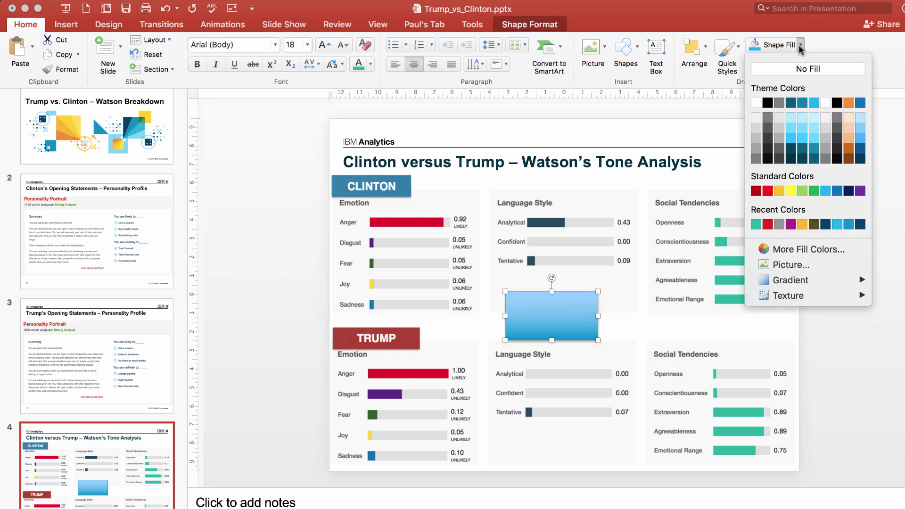
click(779, 250)
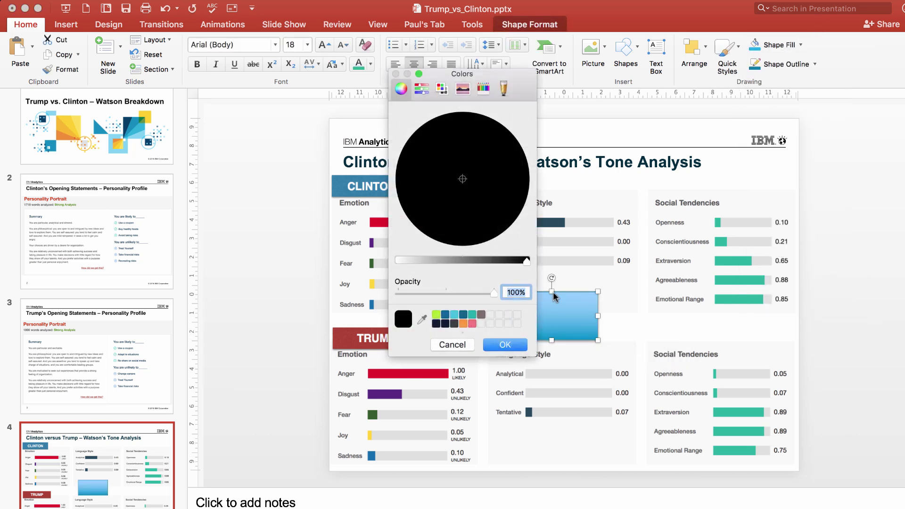
click(427, 318)
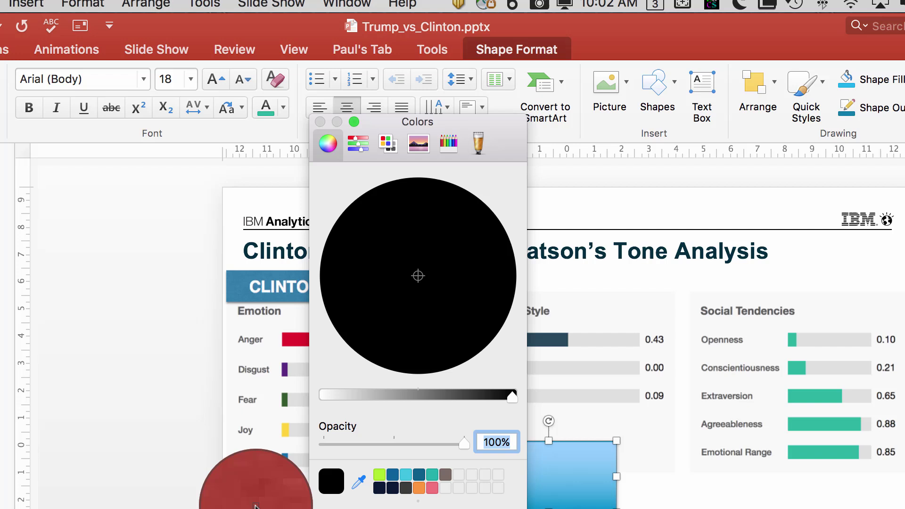
click(256, 504)
key(Return)
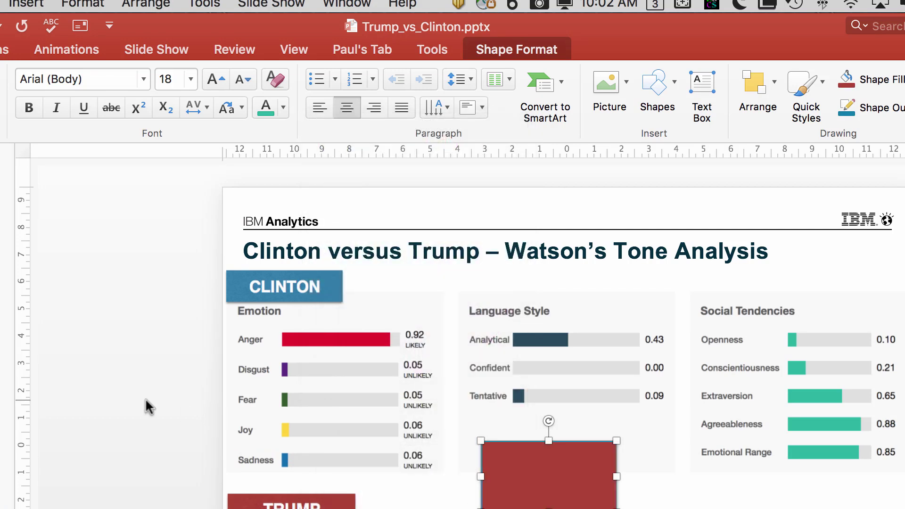
click(524, 465)
key(Delete)
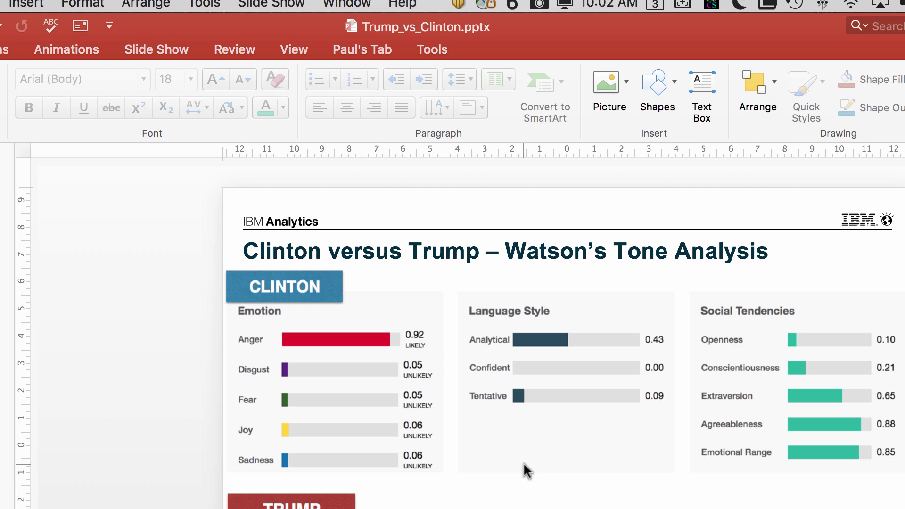
Draw a text box under Language Style reading 'Hillary is analytical in nature and appeals to those voters.'.
click(702, 89)
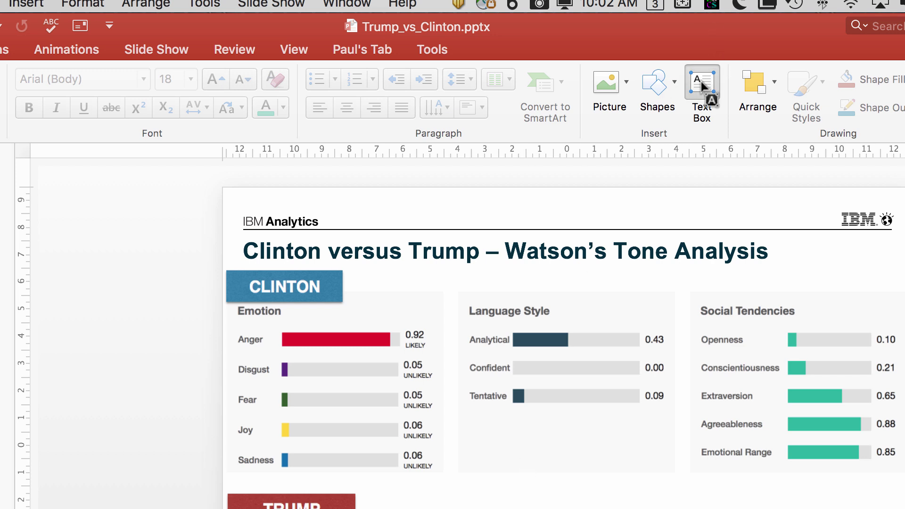
drag(471, 421, 676, 469)
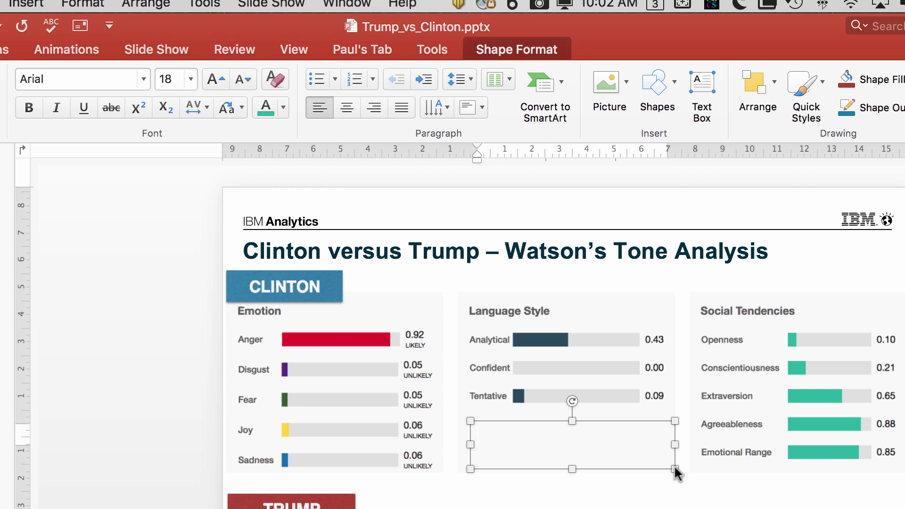
text(Hillary )
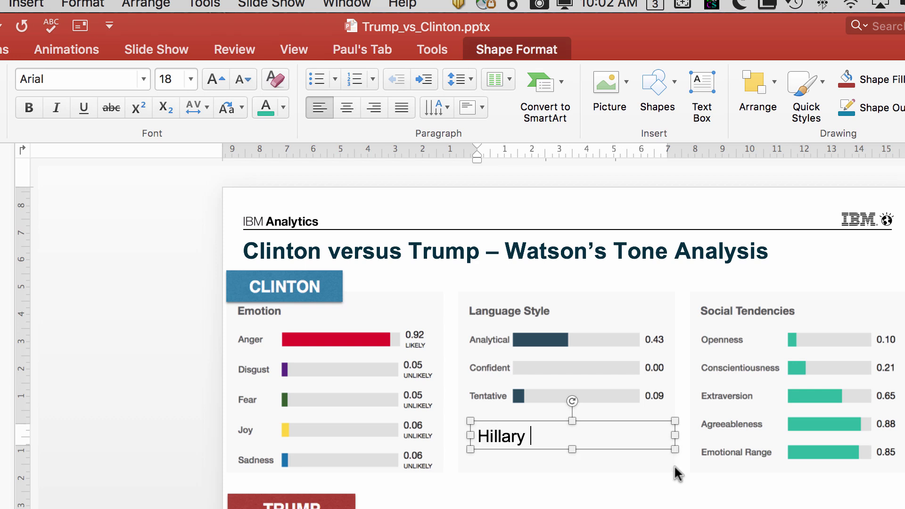
text(is analytical i)
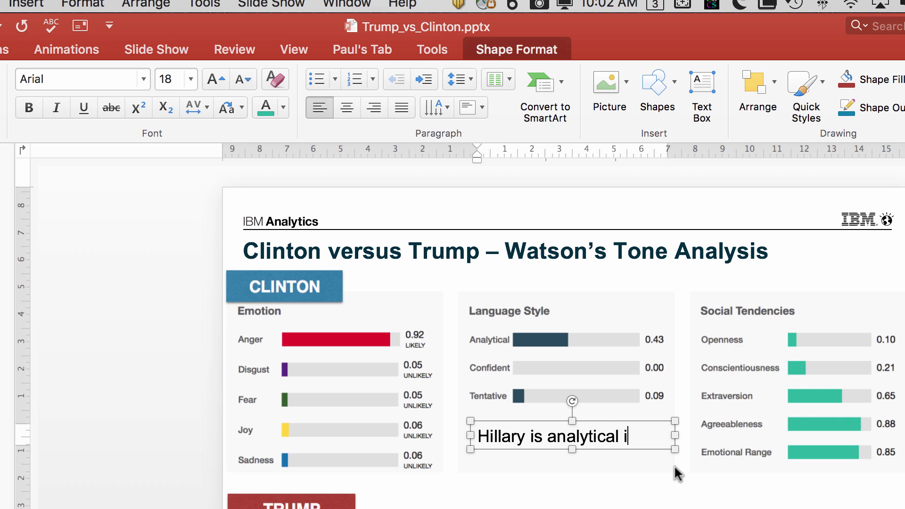
text(n nature and appeal )
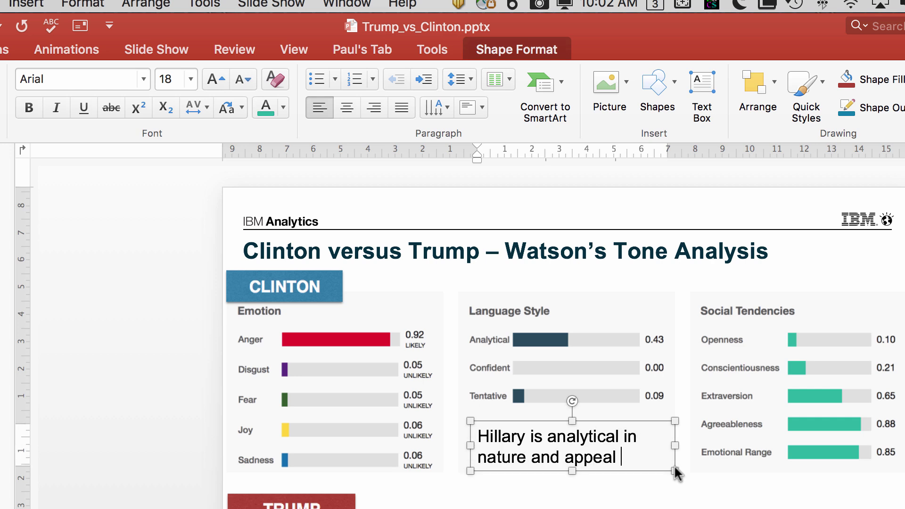
text(s to those )
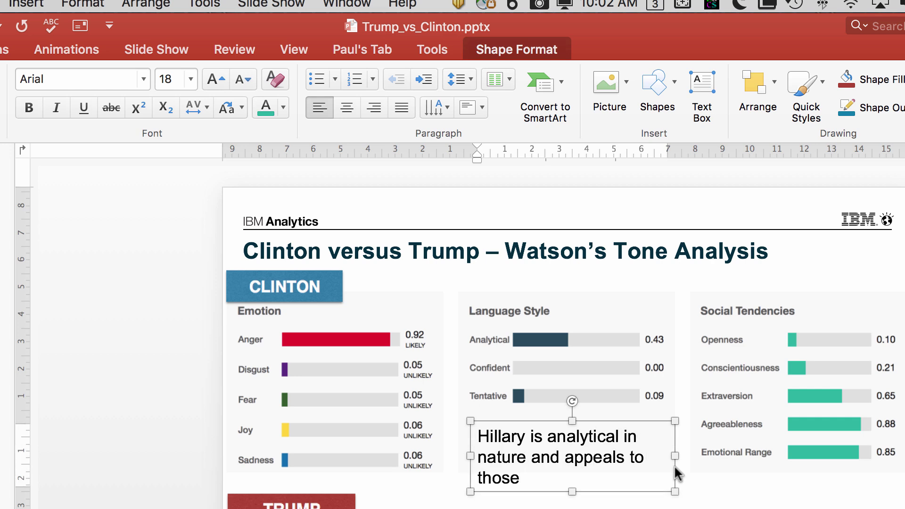
text(voters.)
Shrink the caption to 14 pt, centre it, and reselect the text box.
key(super+a)
click(239, 81)
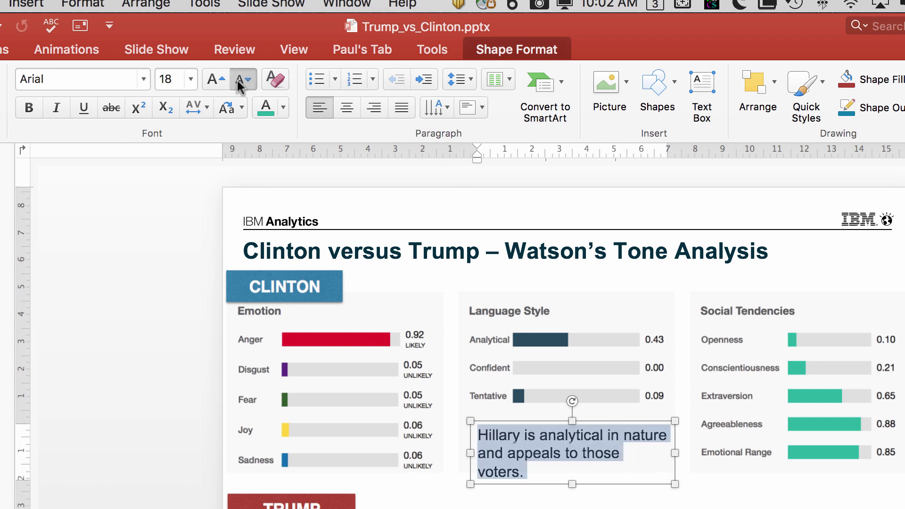
click(239, 81)
click(347, 109)
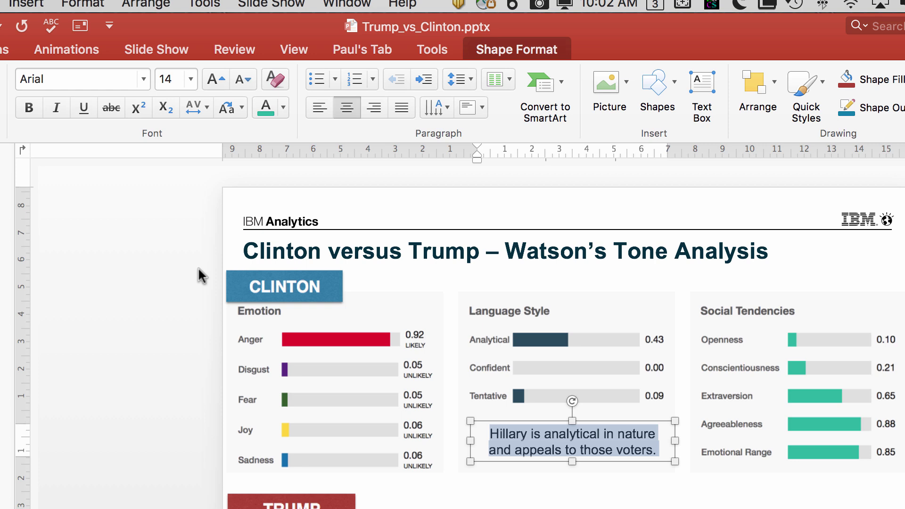
click(123, 367)
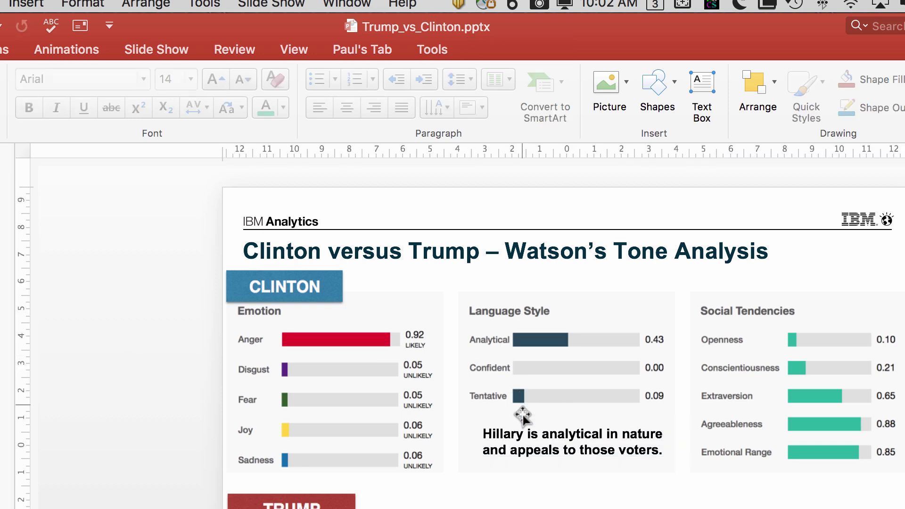
click(504, 433)
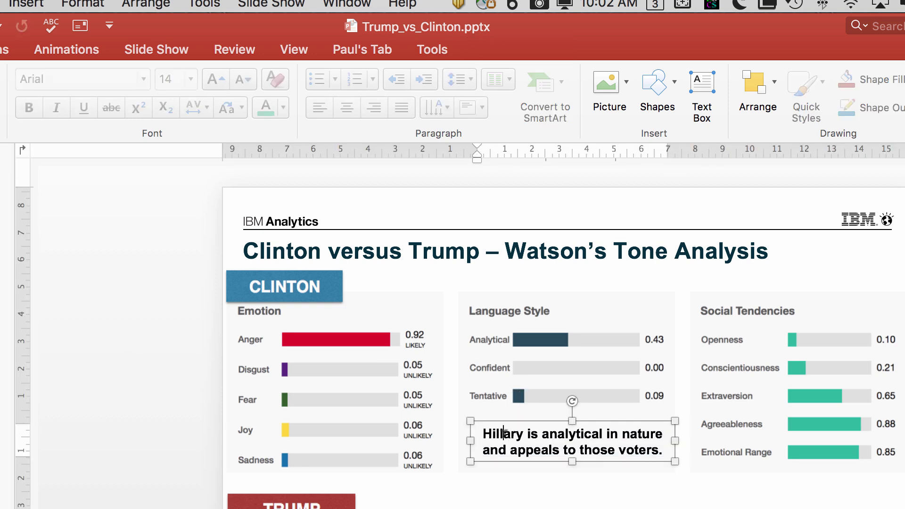
click(506, 419)
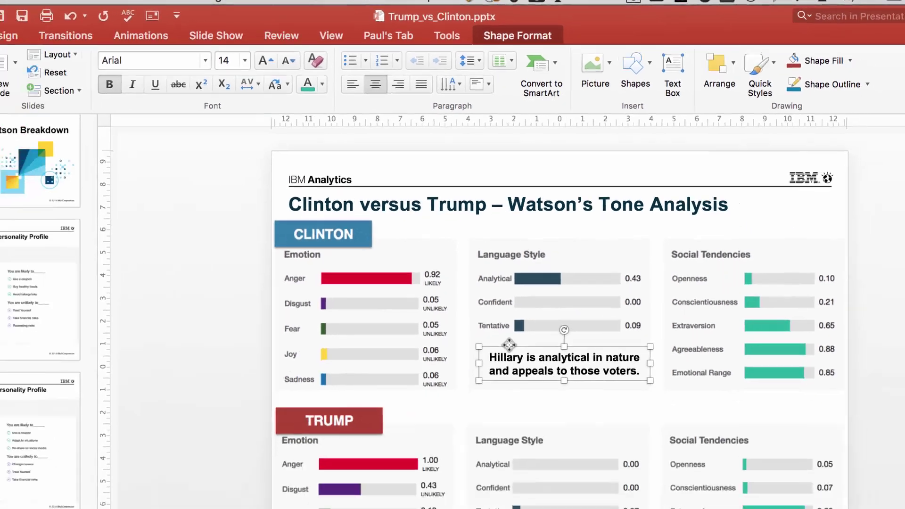
Snap PowerPoint to the left half of the screen and bring up Firefox.
key(ctrl+alt+Left)
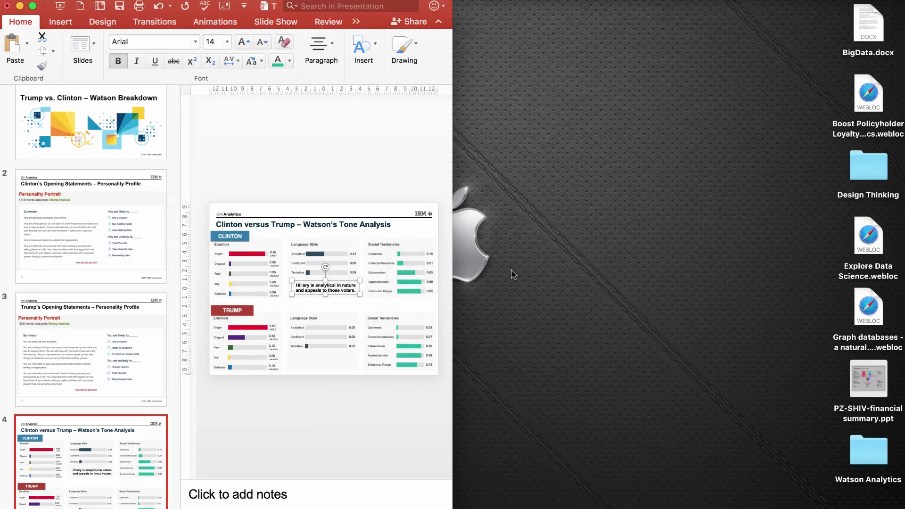
key(super+Tab)
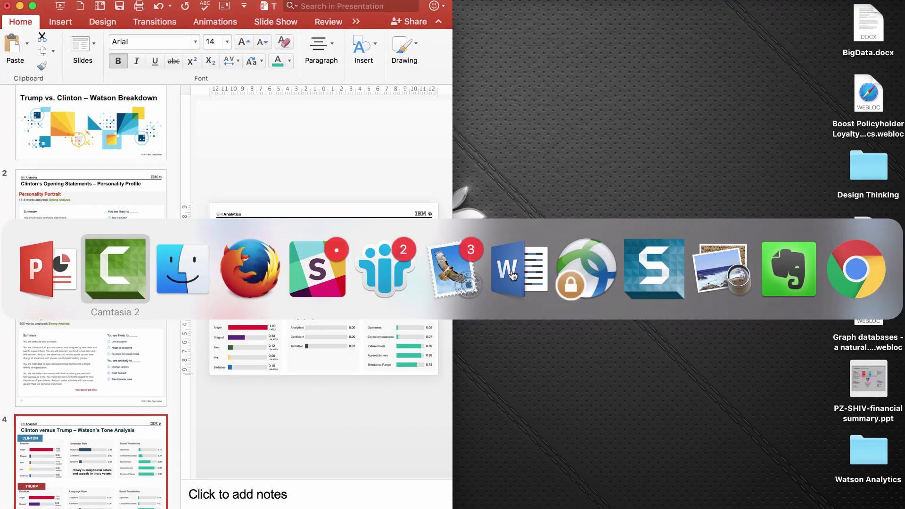
key(super+Tab)
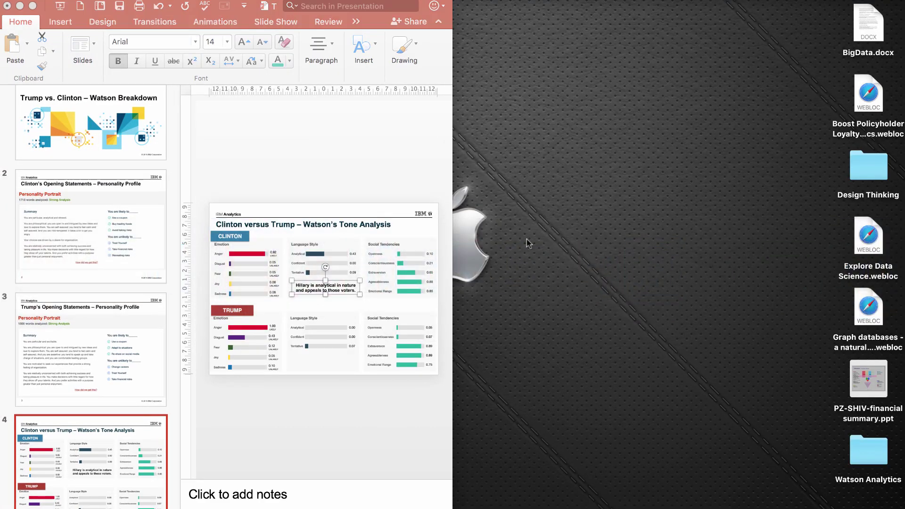
click(85, 499)
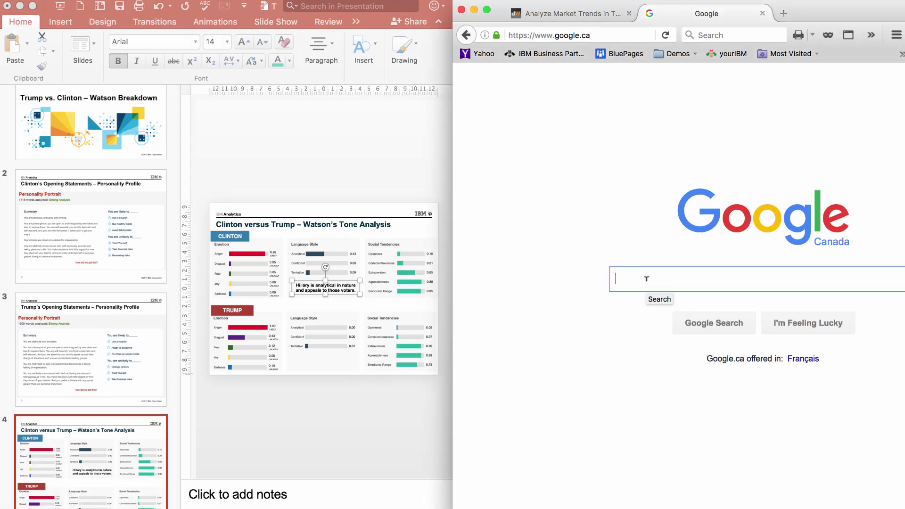
Search Google Images for 'hillary clinton pant suits'.
text(hill)
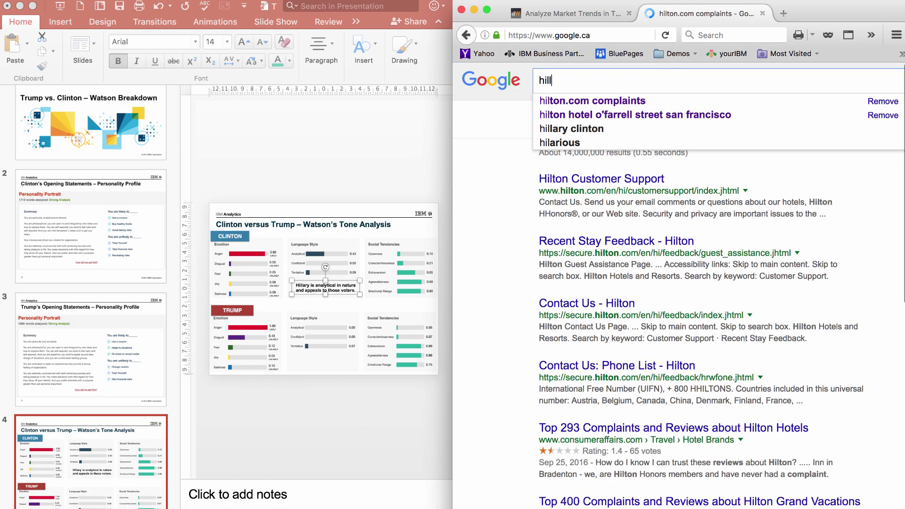
text(ary cl)
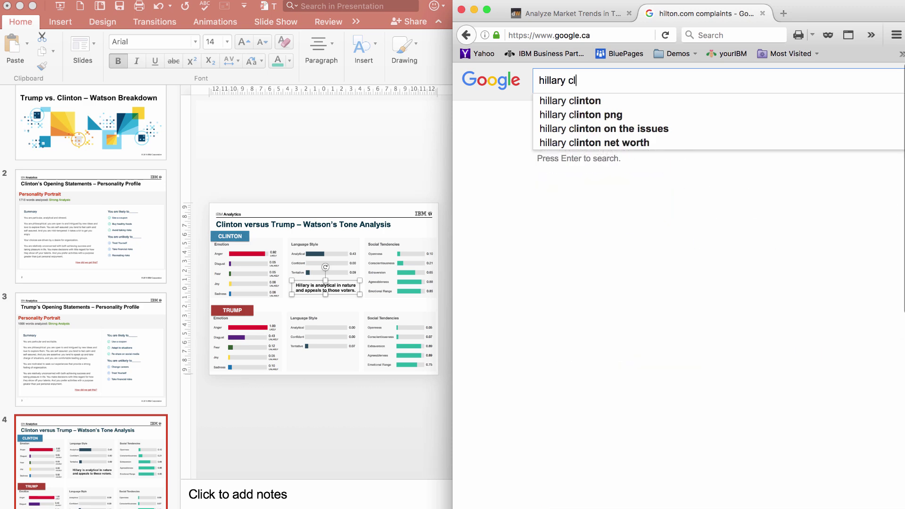
text(inton pant suite)
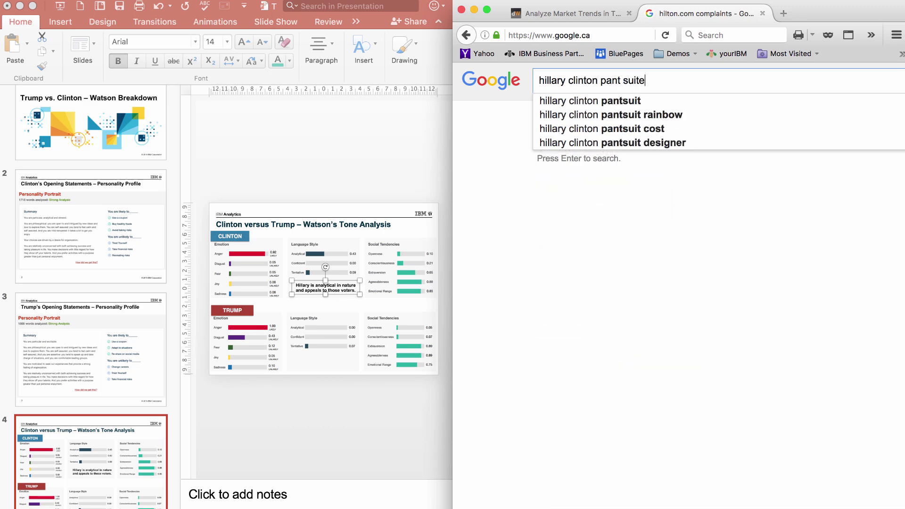
key(BackSpace)
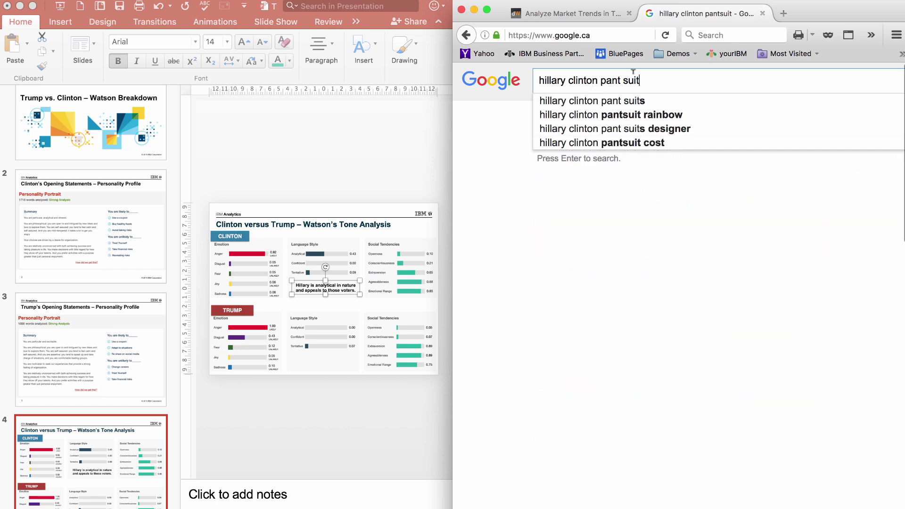
click(611, 106)
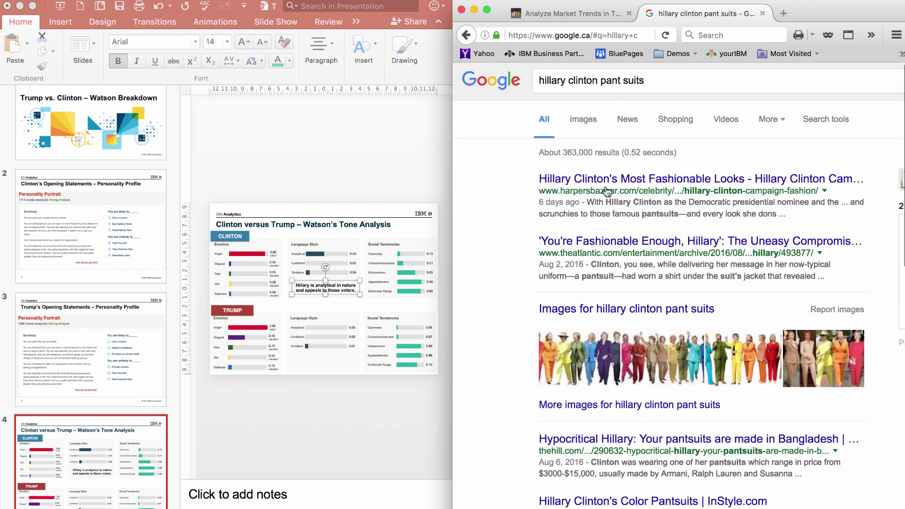
click(584, 121)
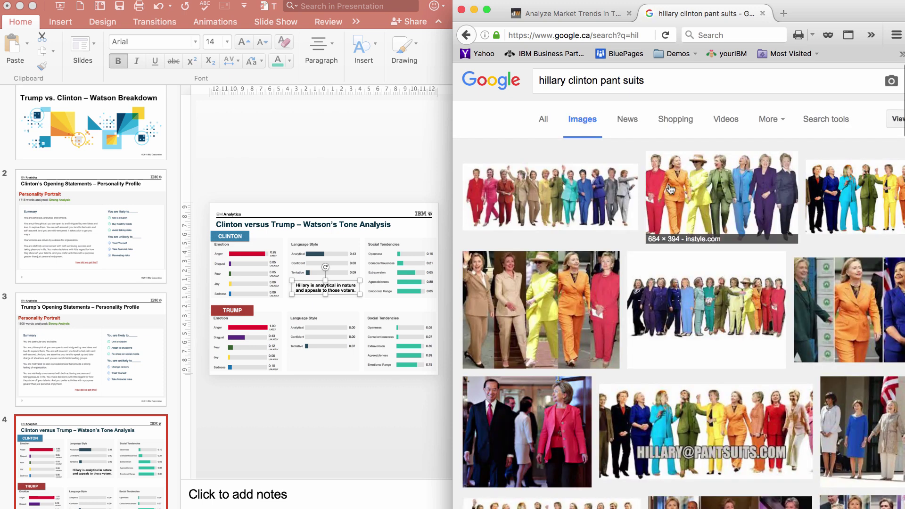
Open the instyle.com pantsuit image's source article on Hillary Clinton's colourful campaign style.
click(611, 190)
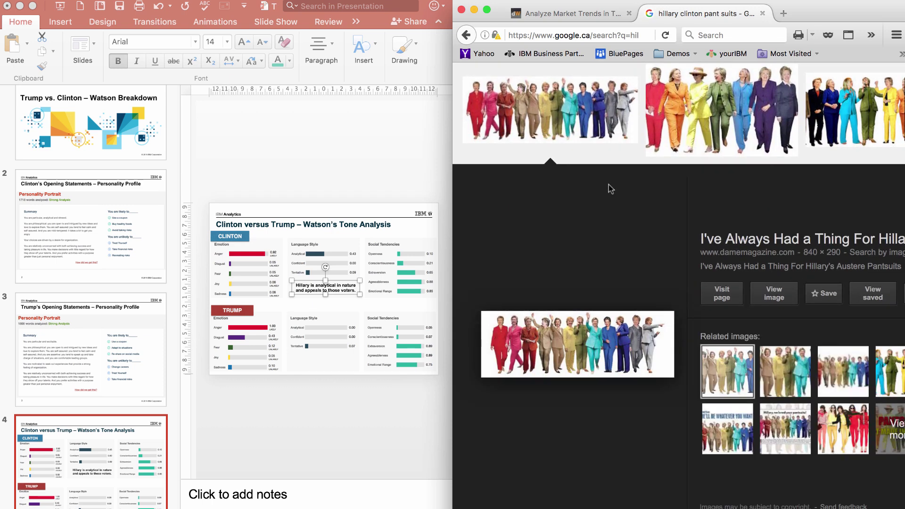
click(608, 343)
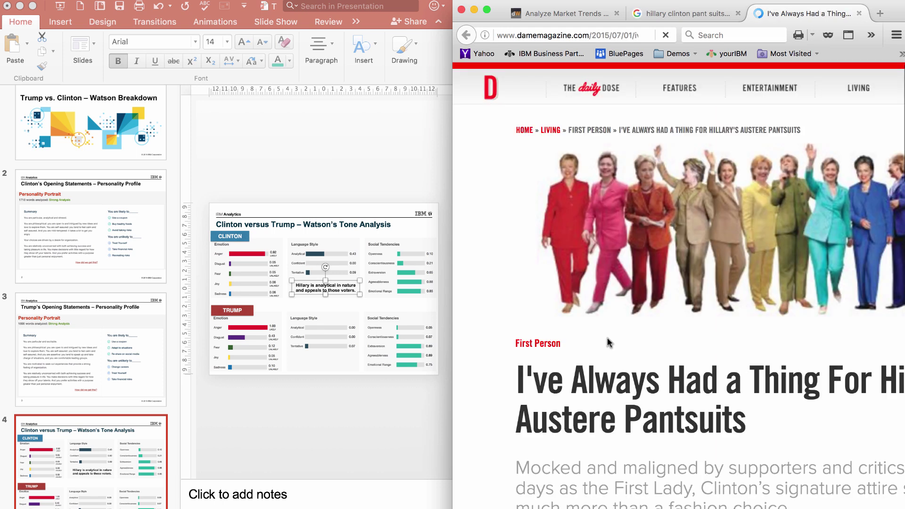
click(698, 10)
click(679, 113)
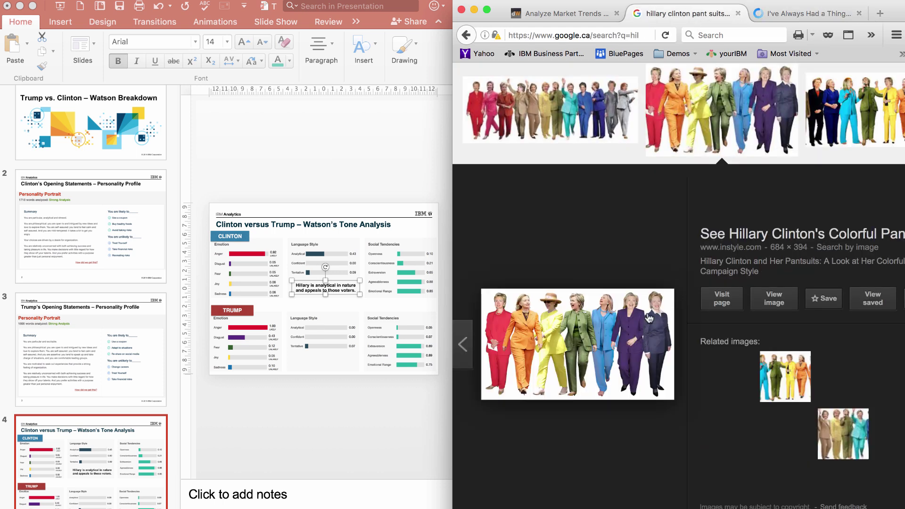
click(711, 294)
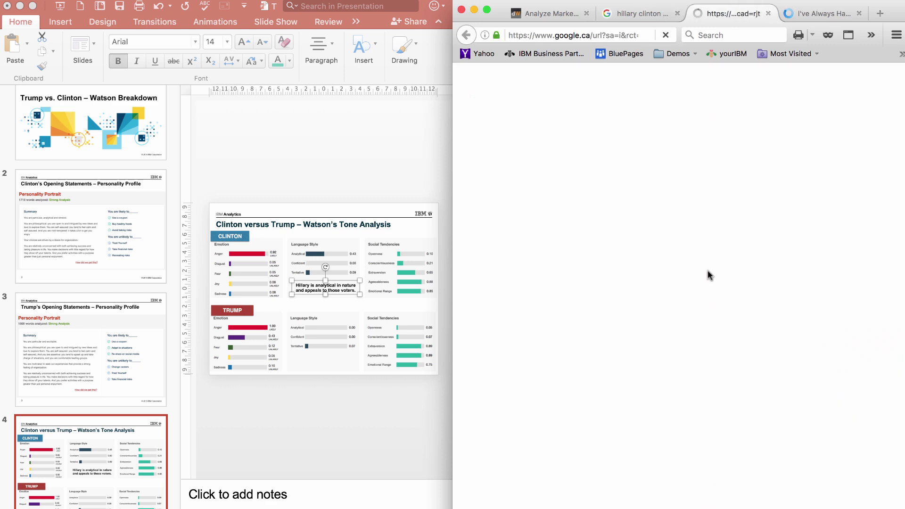
click(398, 127)
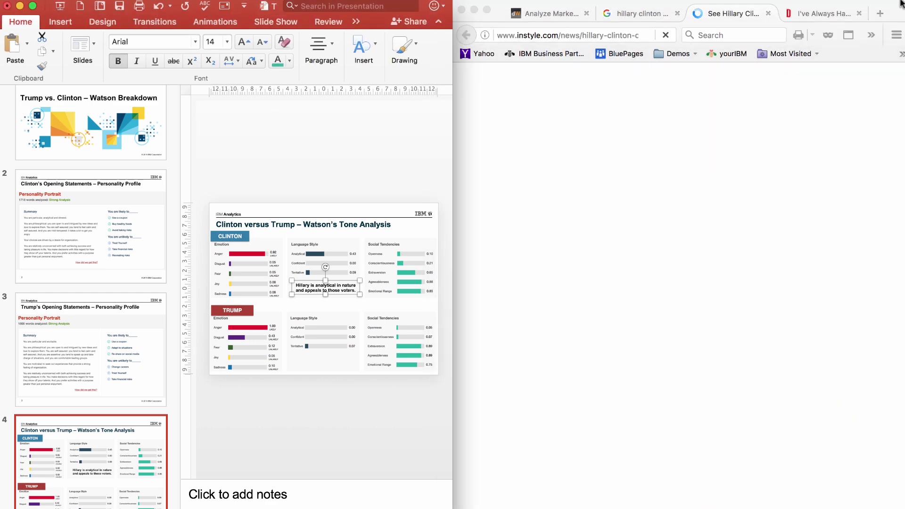
click(833, 14)
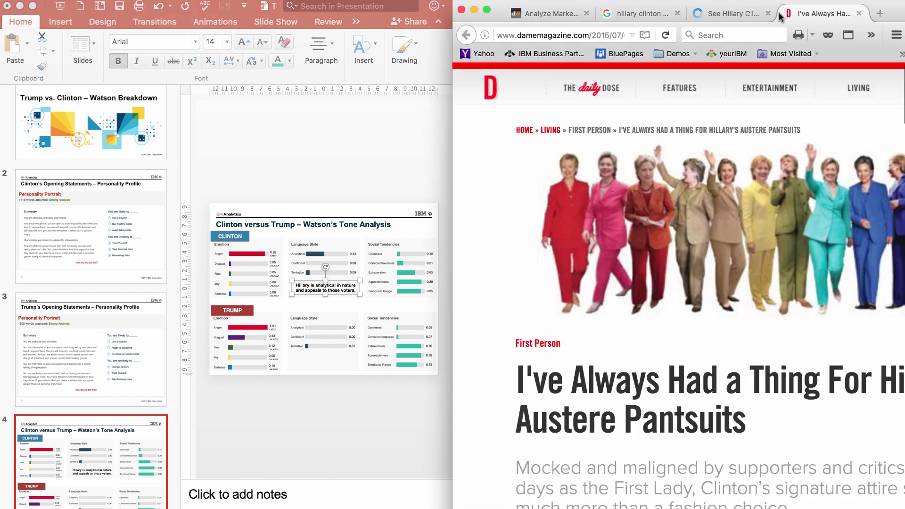
click(724, 12)
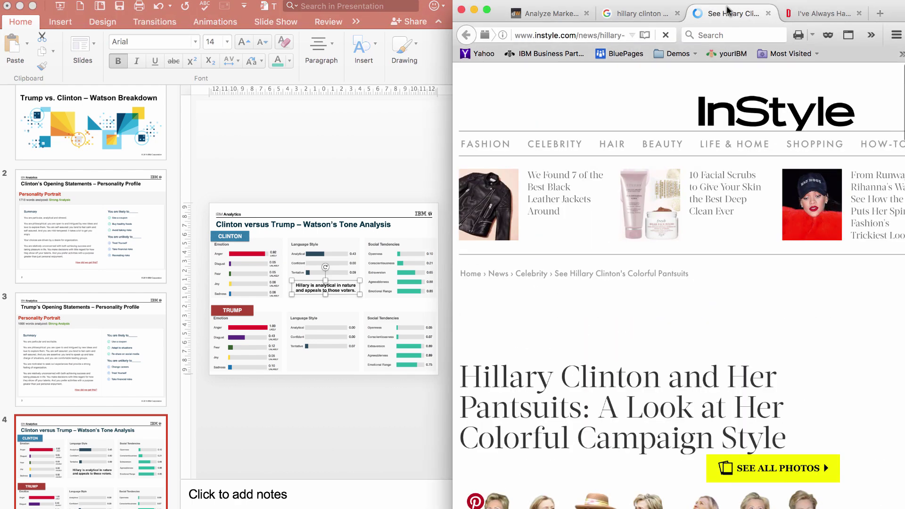
Scroll the InStyle article, then select the Hillary caption text in PowerPoint.
scroll(657, 408, down, 5)
scroll(657, 409, up, 5)
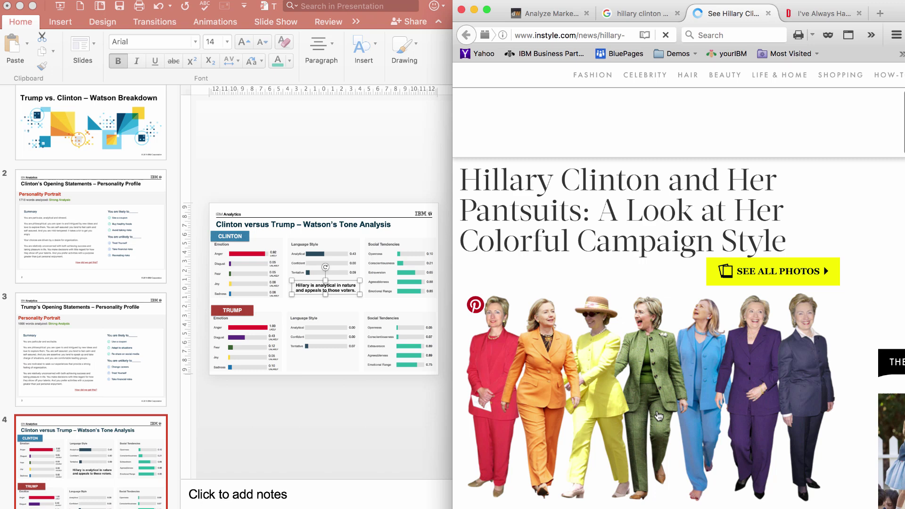
scroll(659, 416, down, 2)
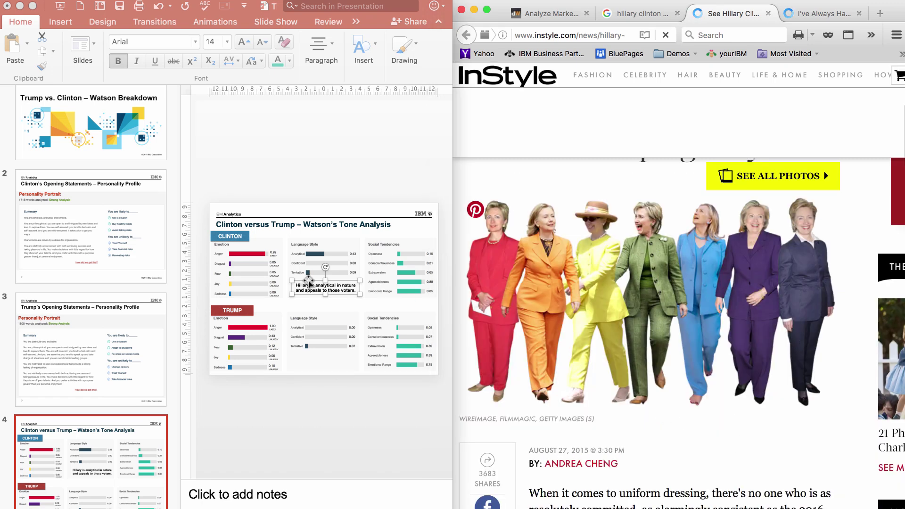
click(297, 284)
drag(297, 285, 356, 291)
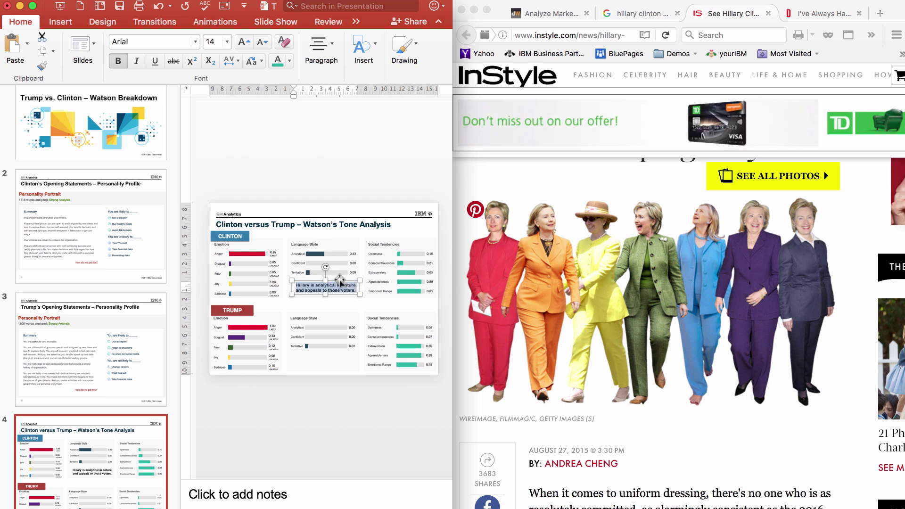
Recolour the caption orange, eyedropped from the pantsuit photo.
right_click(339, 281)
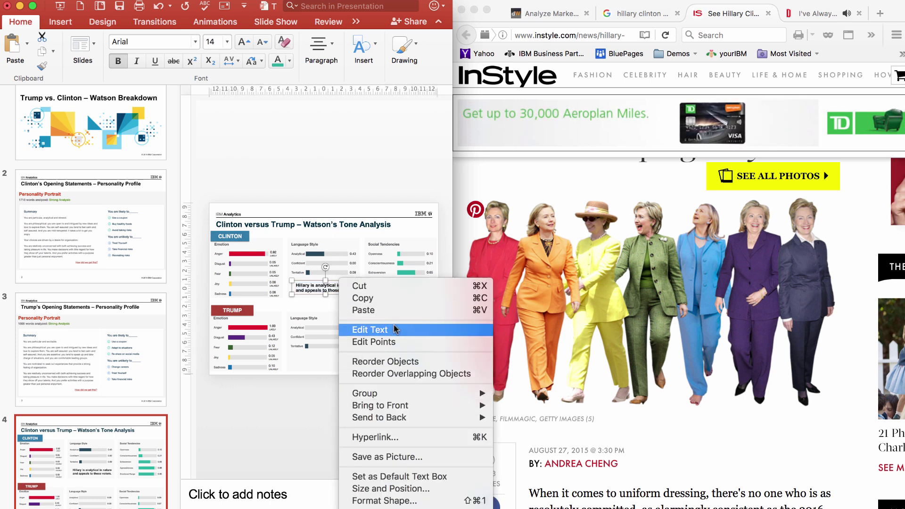
click(277, 444)
click(290, 61)
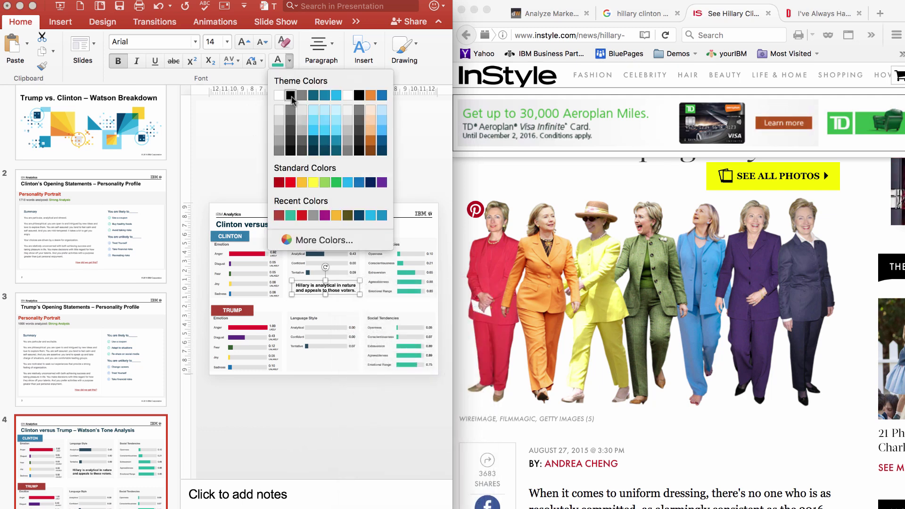
click(300, 243)
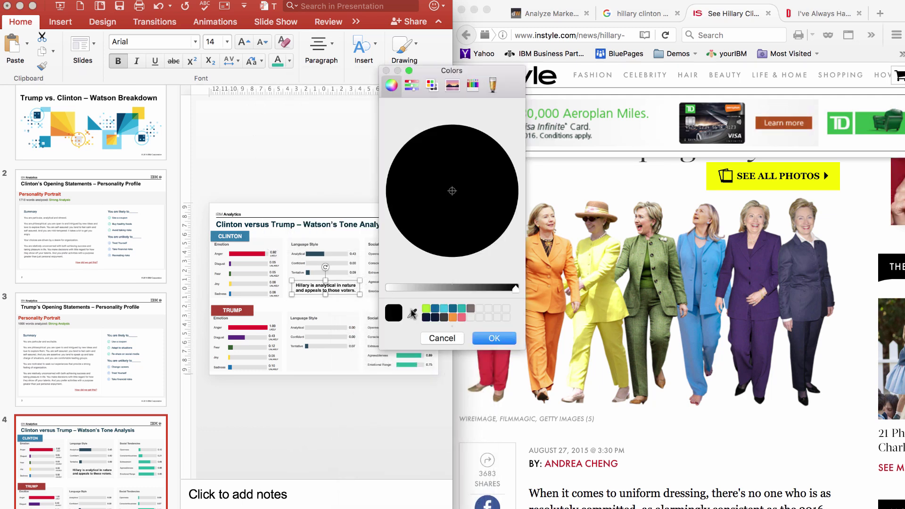
click(412, 314)
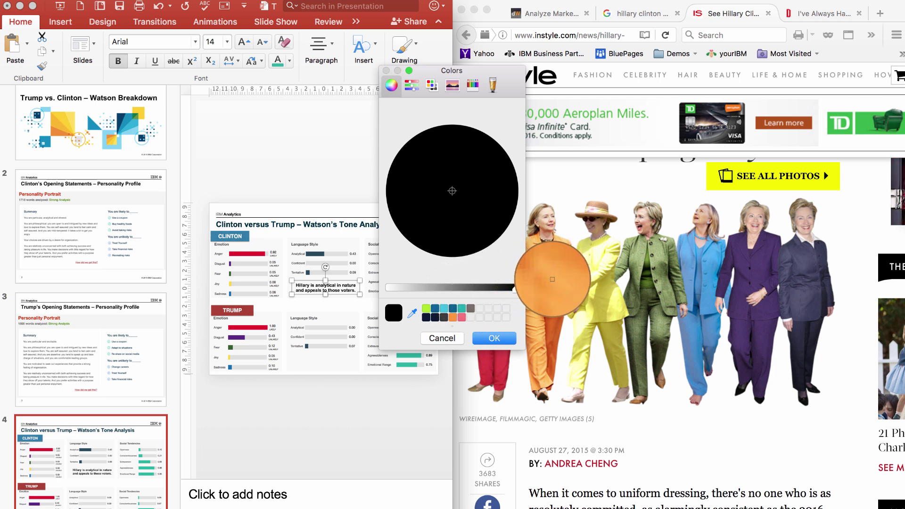
click(553, 279)
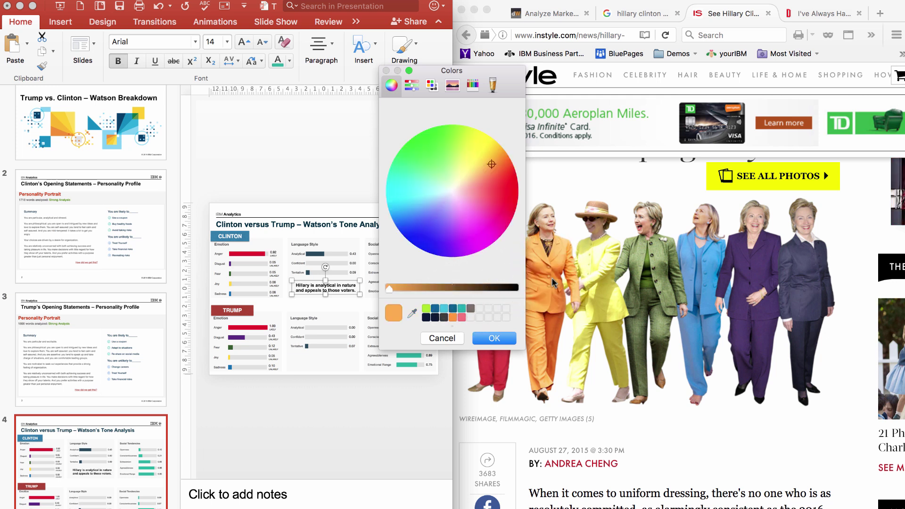
click(501, 338)
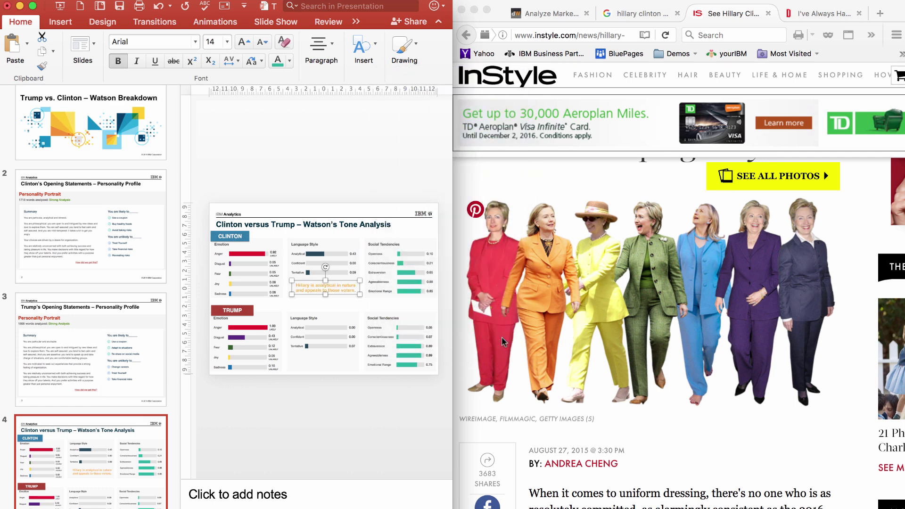
Change the caption to light blue sampled from slide 1's artwork and deselect it.
click(291, 62)
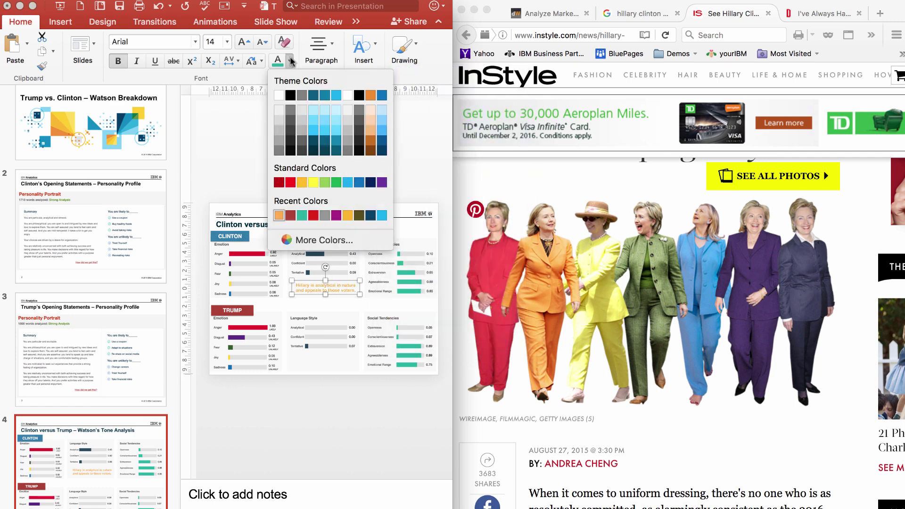
click(308, 238)
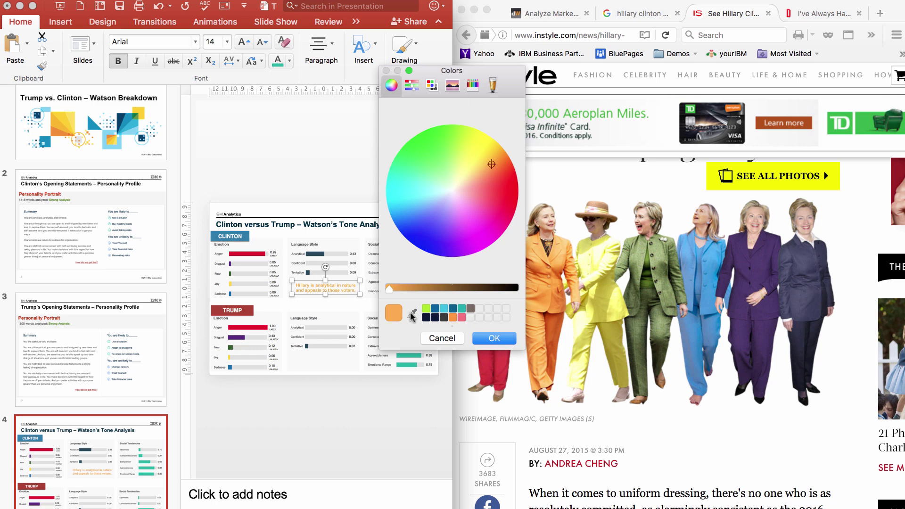
click(413, 314)
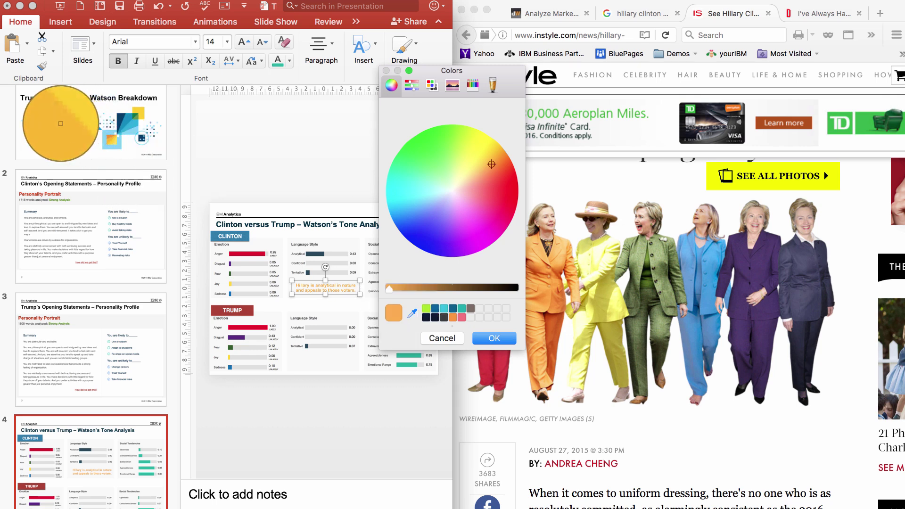
click(41, 122)
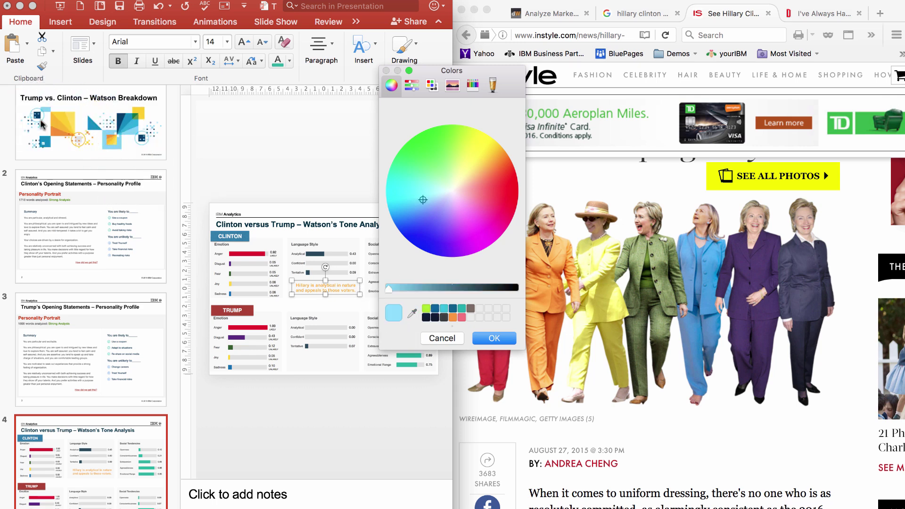
click(494, 339)
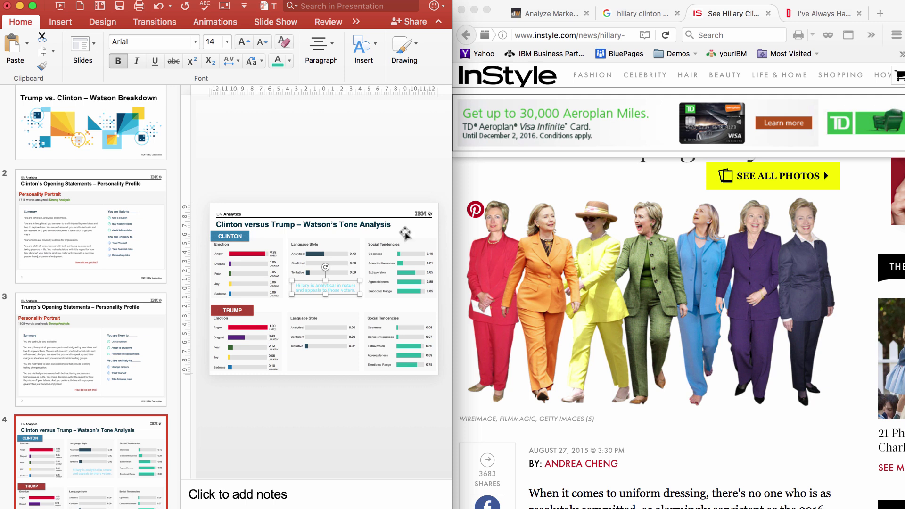
click(356, 168)
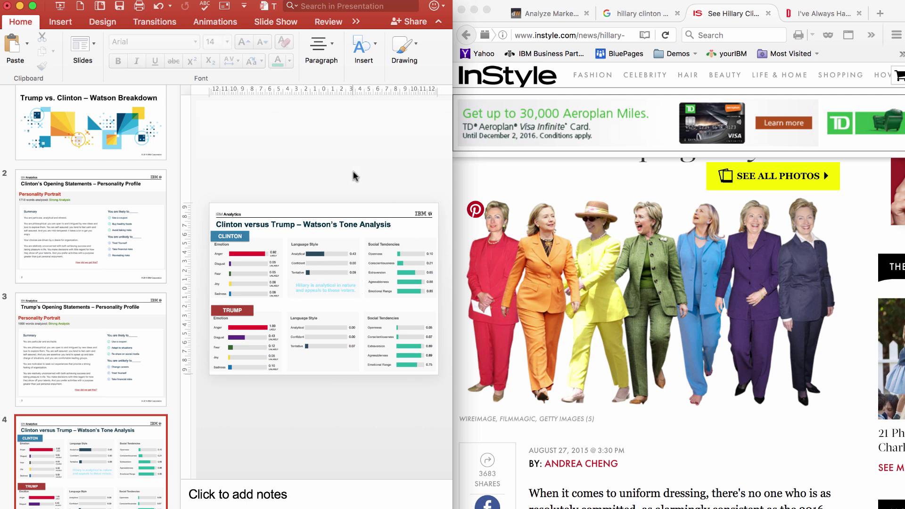
Undo a stray text paste and paste the Trump cutout photo from clipboard history.
text(png clinton pant suit)
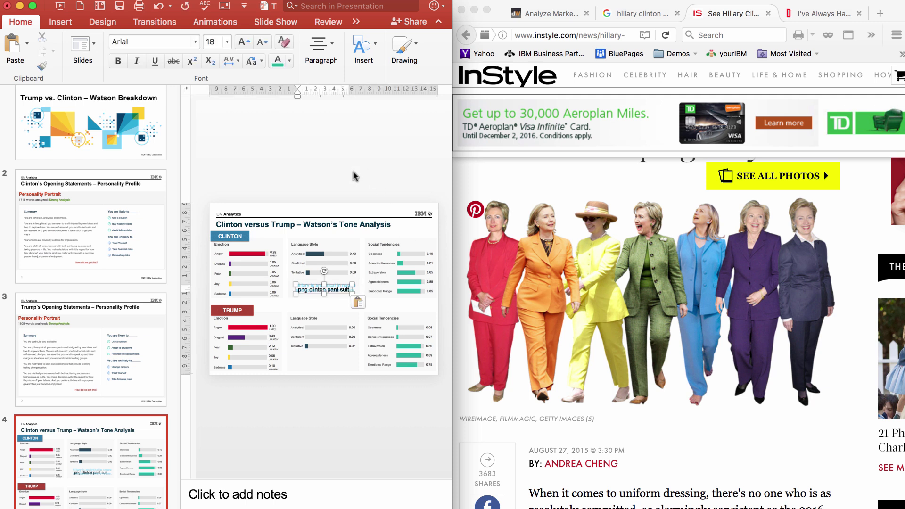
key(super+z)
key(super+shift+v)
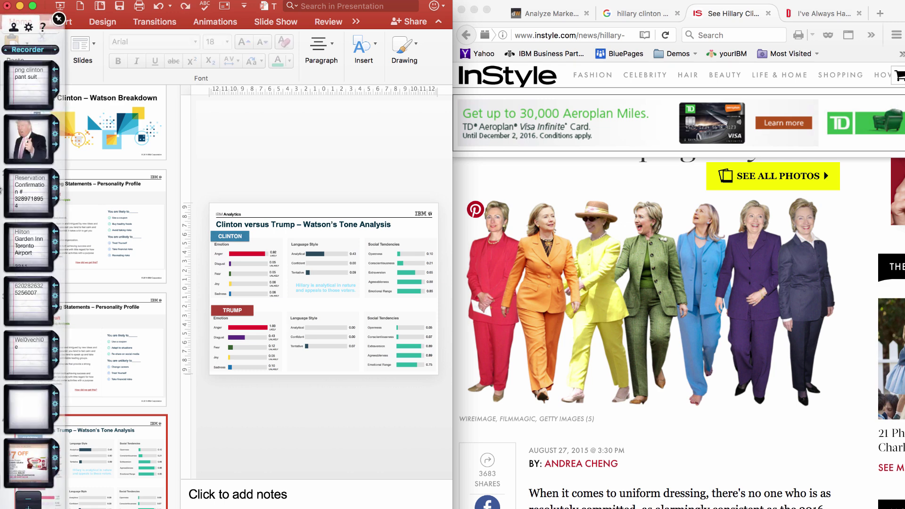
click(55, 150)
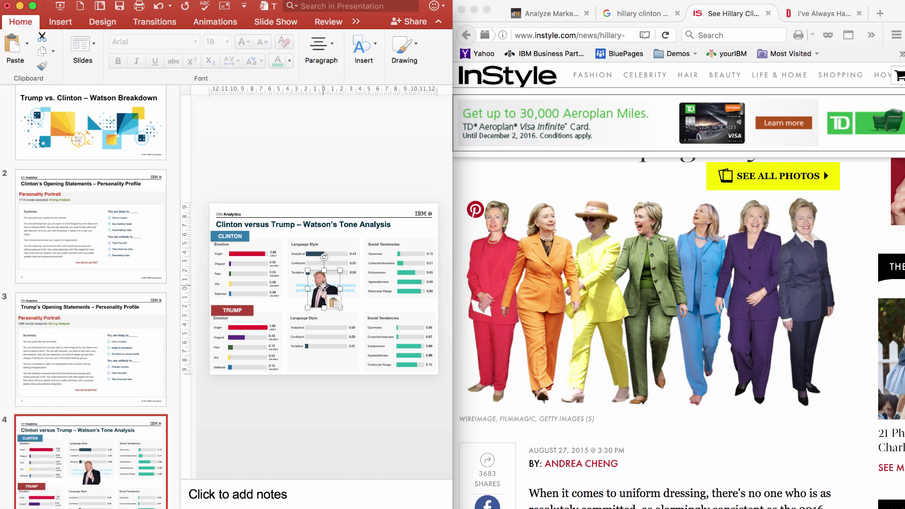
Maximise the window, then place and enlarge the Trump photo over Trump's Language Style panel.
drag(320, 290, 340, 320)
key(ctrl+super+f)
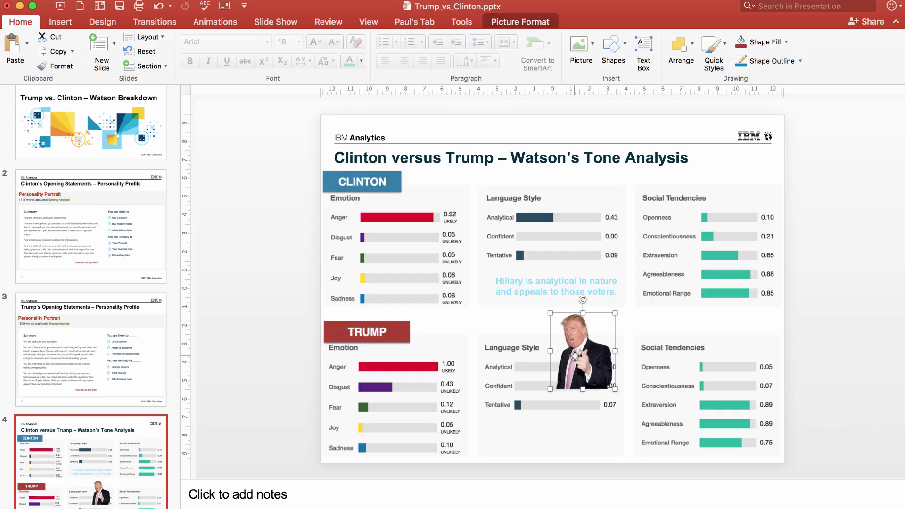
drag(575, 358, 606, 432)
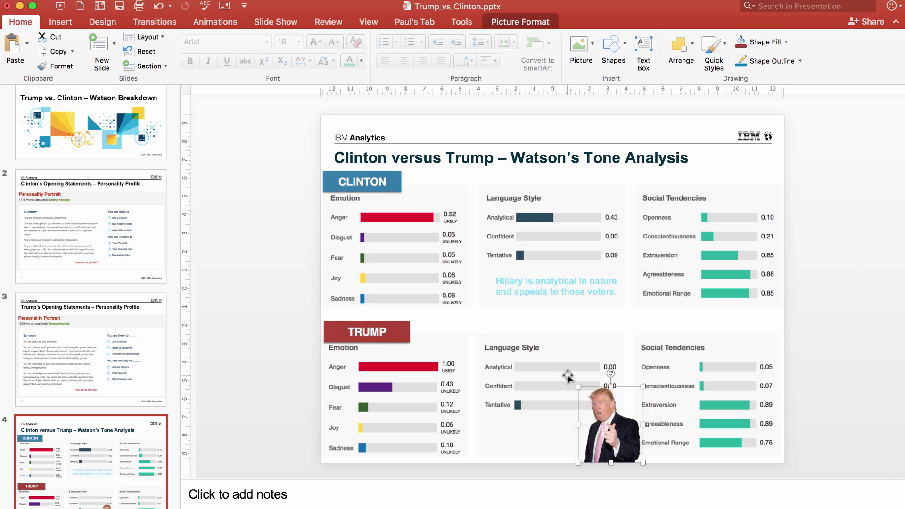
drag(575, 380, 551, 352)
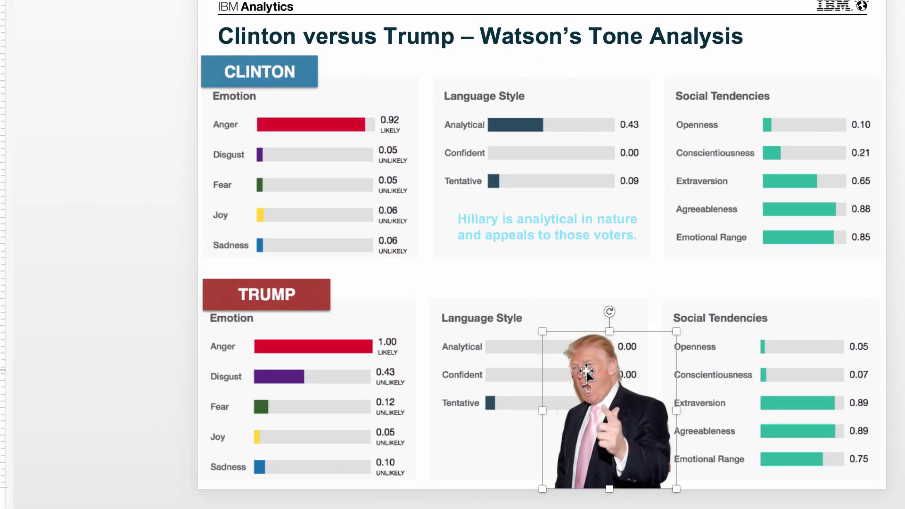
Make the Hillary caption salmon-orange by eyedropping the skin tone on Trump's face.
click(517, 227)
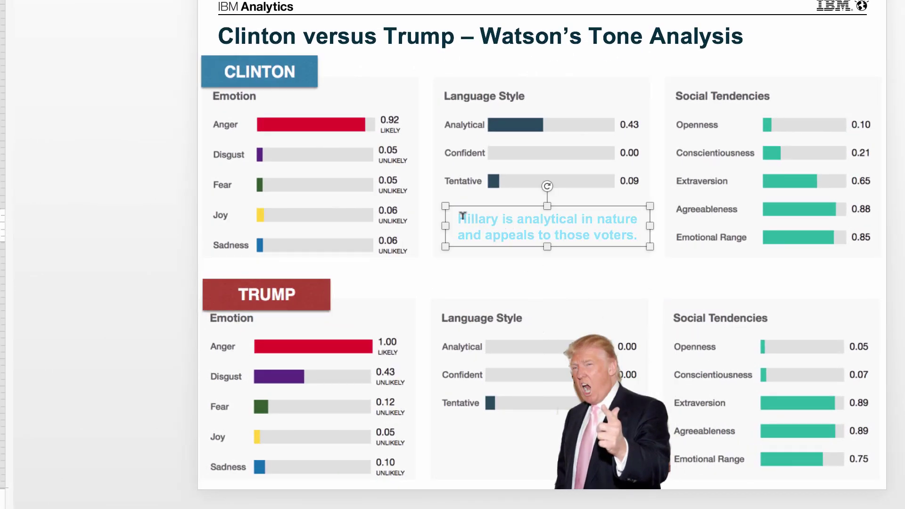
drag(463, 216, 671, 239)
click(233, 0)
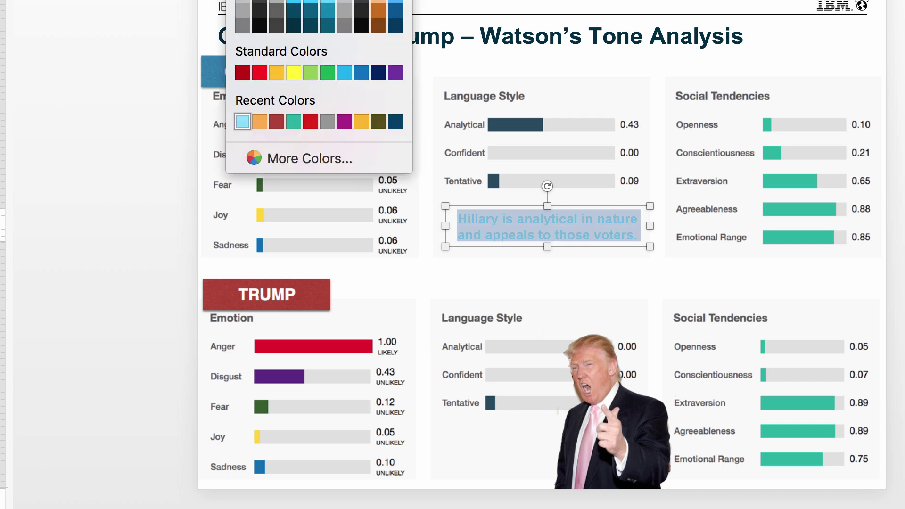
click(283, 158)
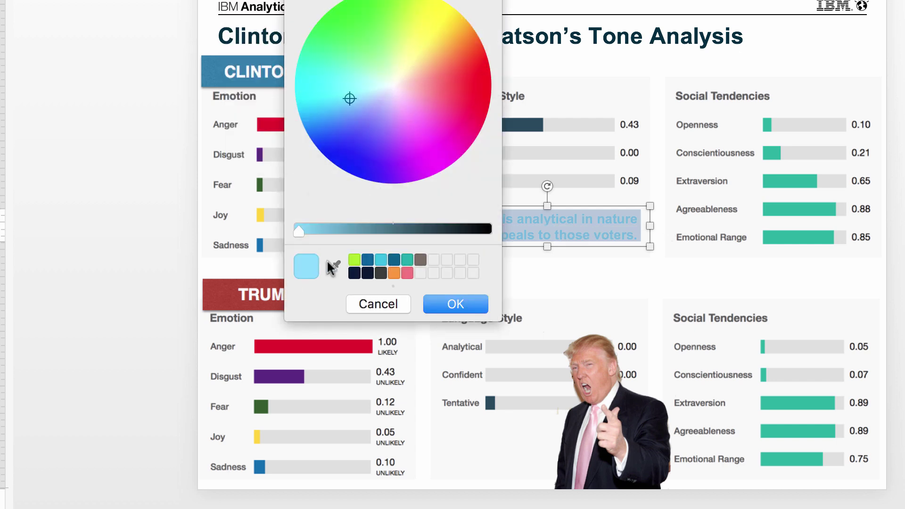
click(334, 266)
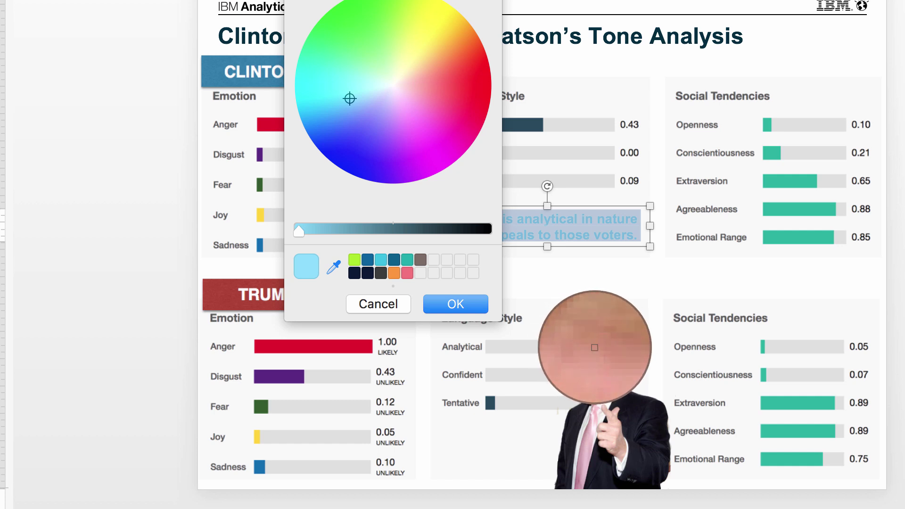
click(594, 347)
click(473, 307)
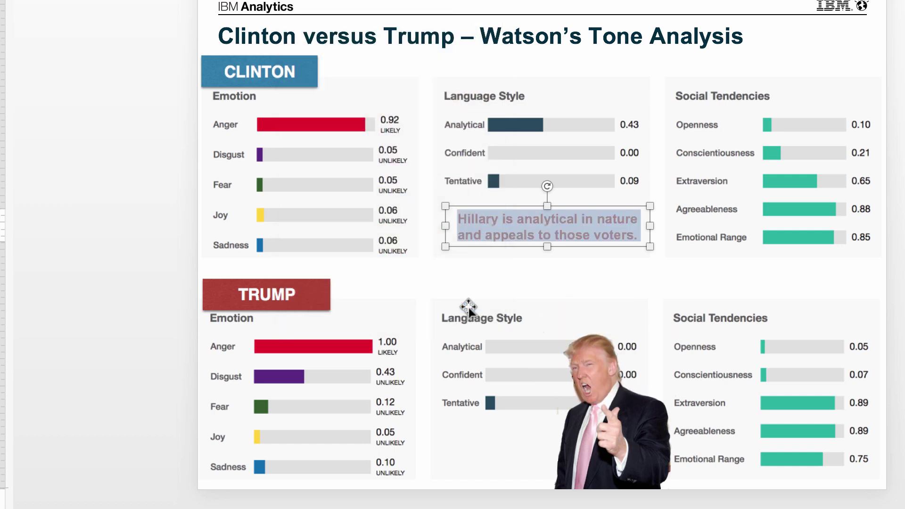
click(140, 183)
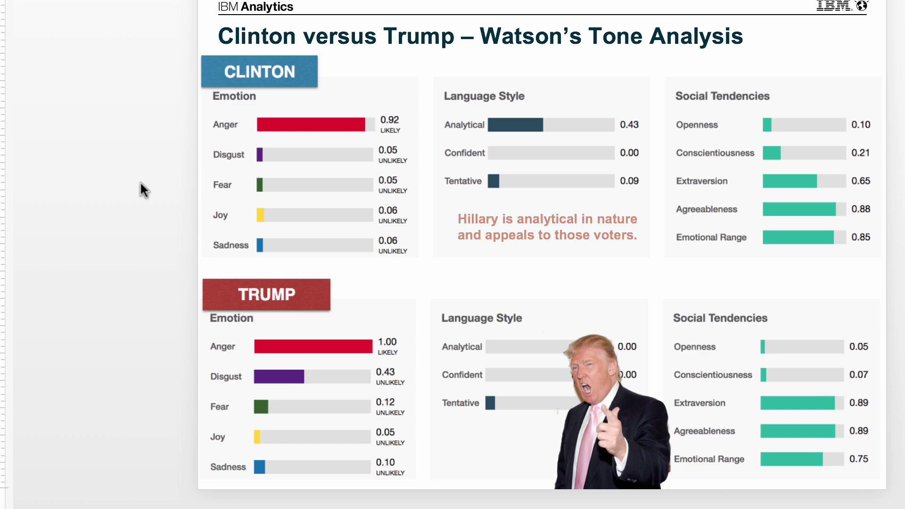
Recolour the Trump photo to Grayscale.
double_click(638, 418)
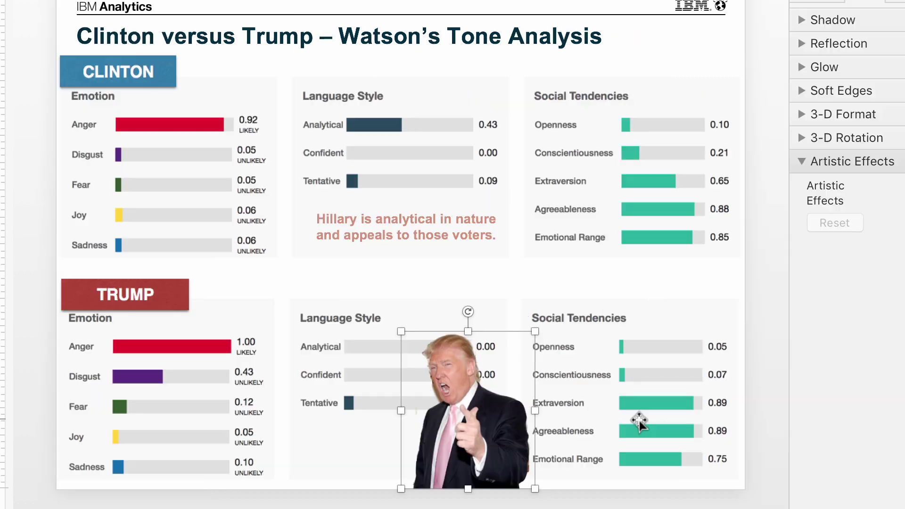
click(123, 25)
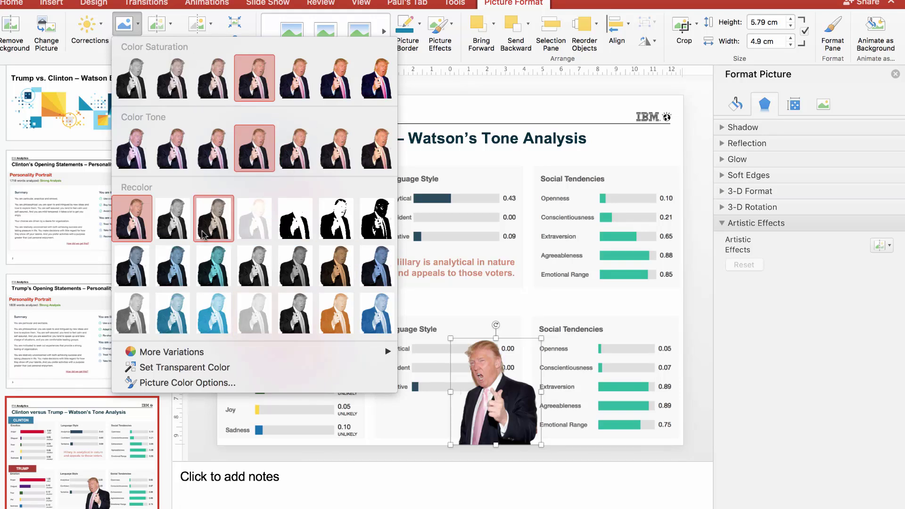
click(173, 217)
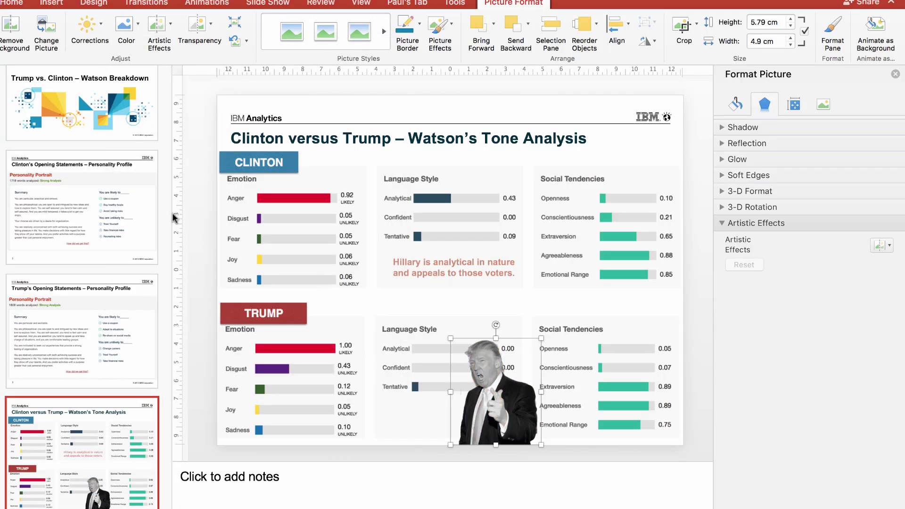
Tint the Trump photo with the red eyedropped from Trump's Anger bar.
click(135, 30)
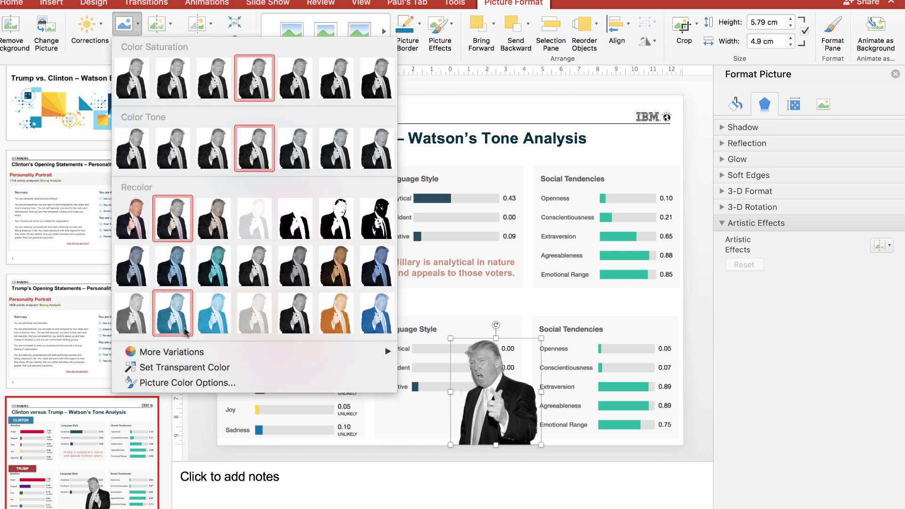
mouse_move(191, 359)
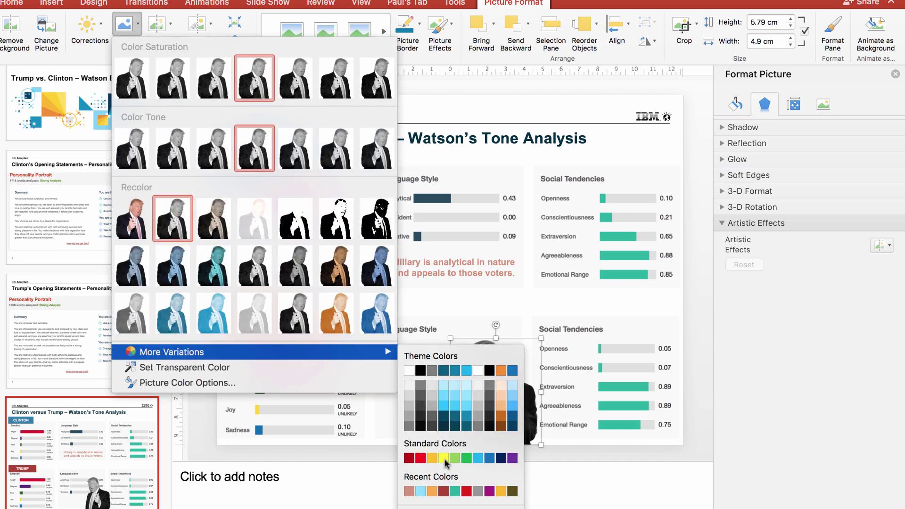
click(438, 507)
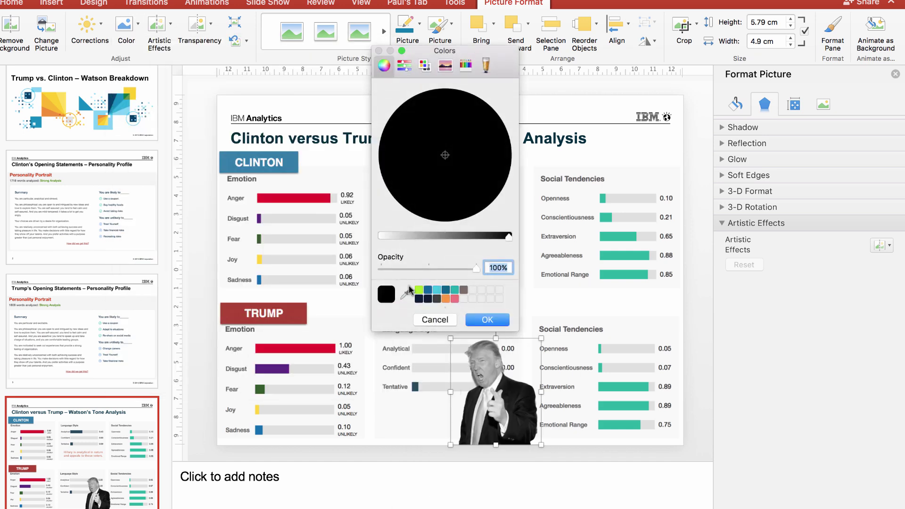
click(406, 293)
click(329, 352)
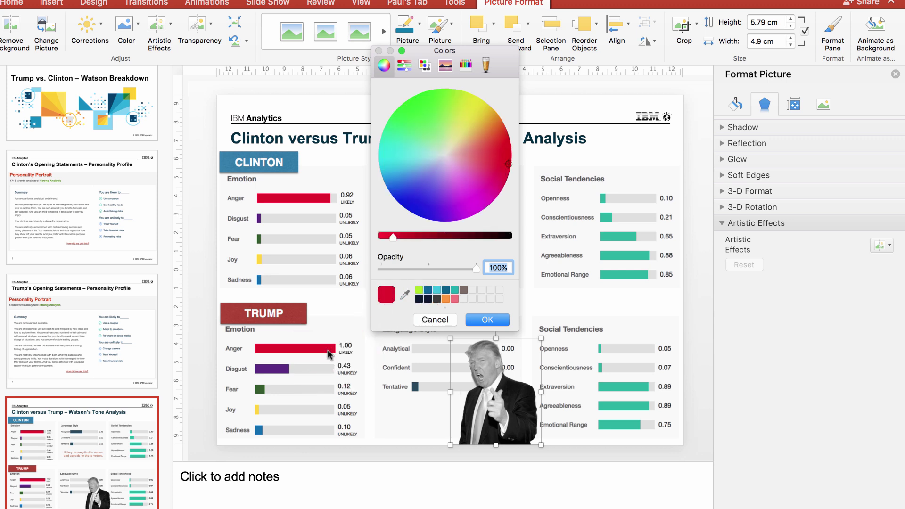
click(480, 321)
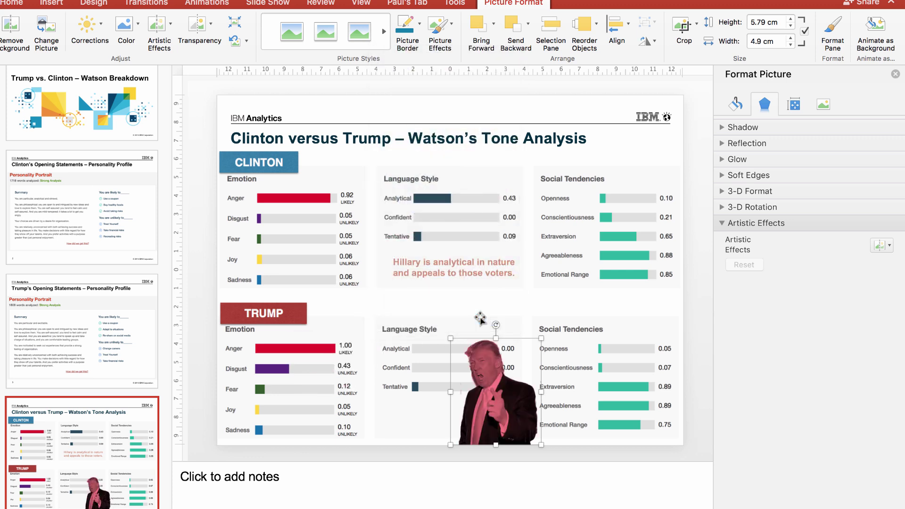